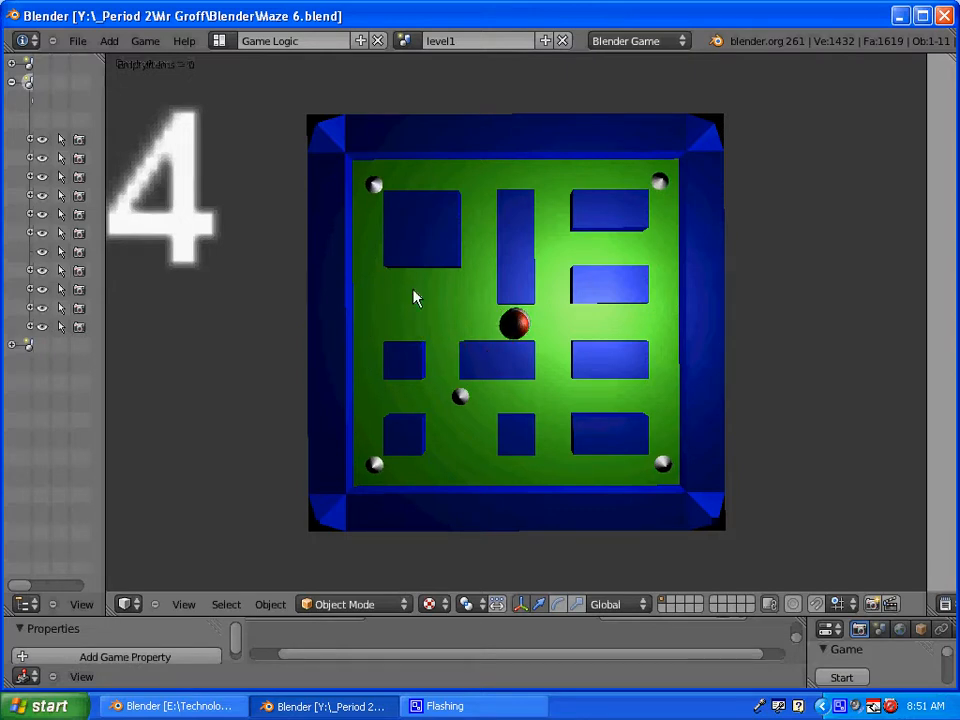
- Stop the running game and enlarge the logic editor in the Game Logic layout
key(Escape)
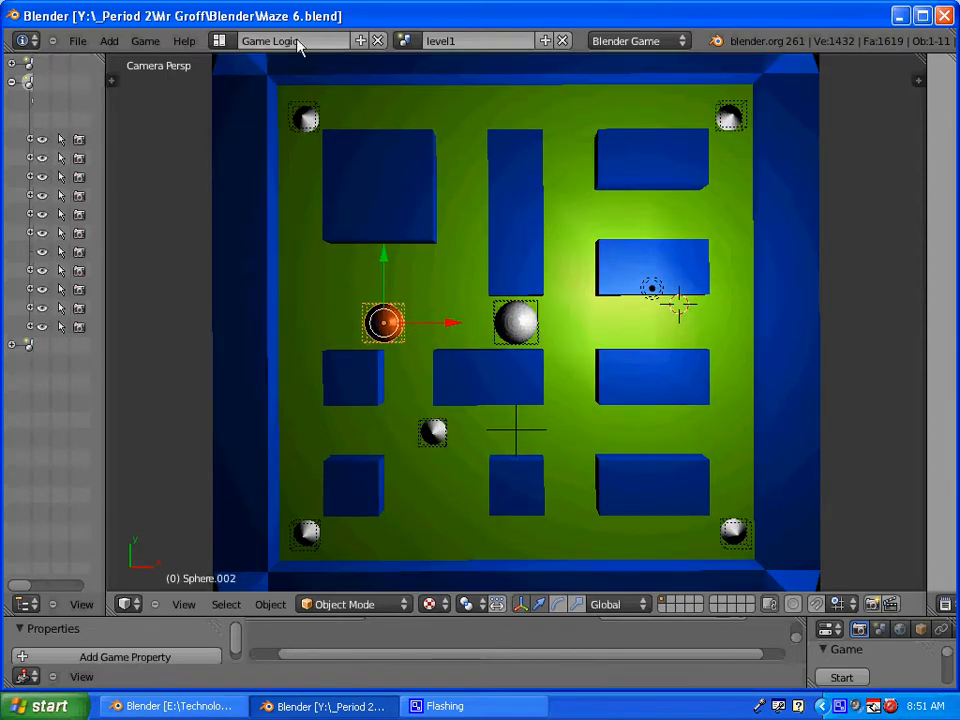
click(218, 41)
click(247, 125)
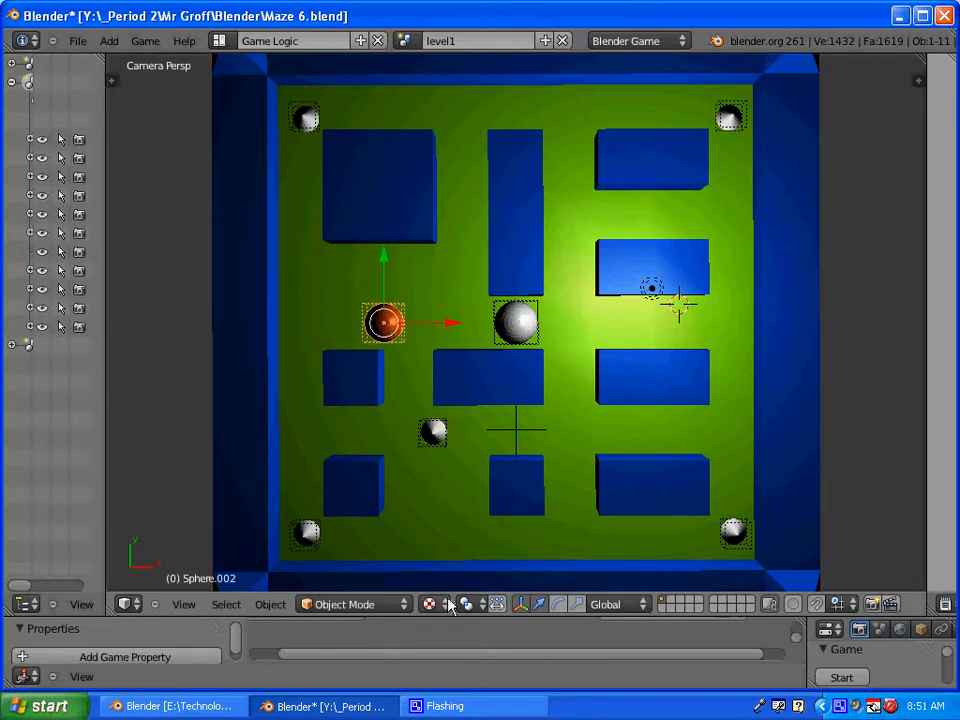
drag(447, 617, 456, 185)
scroll(628, 560, up, 6)
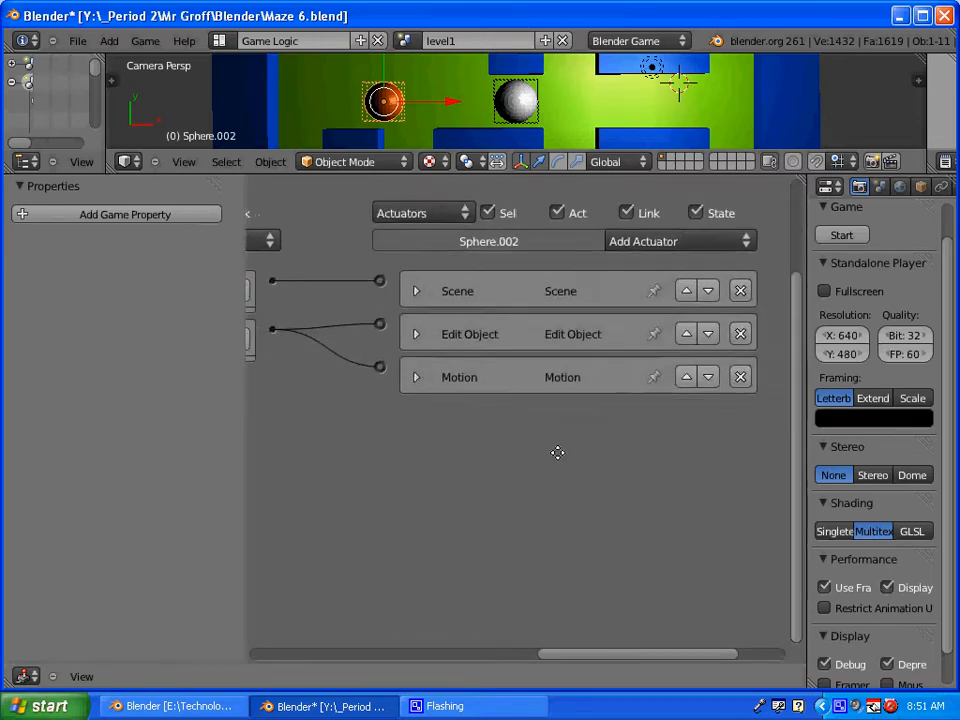
- Add a Message actuator to Sphere.002 and set its recipient to Plane.002
middle_drag(557, 452, 536, 471)
click(616, 252)
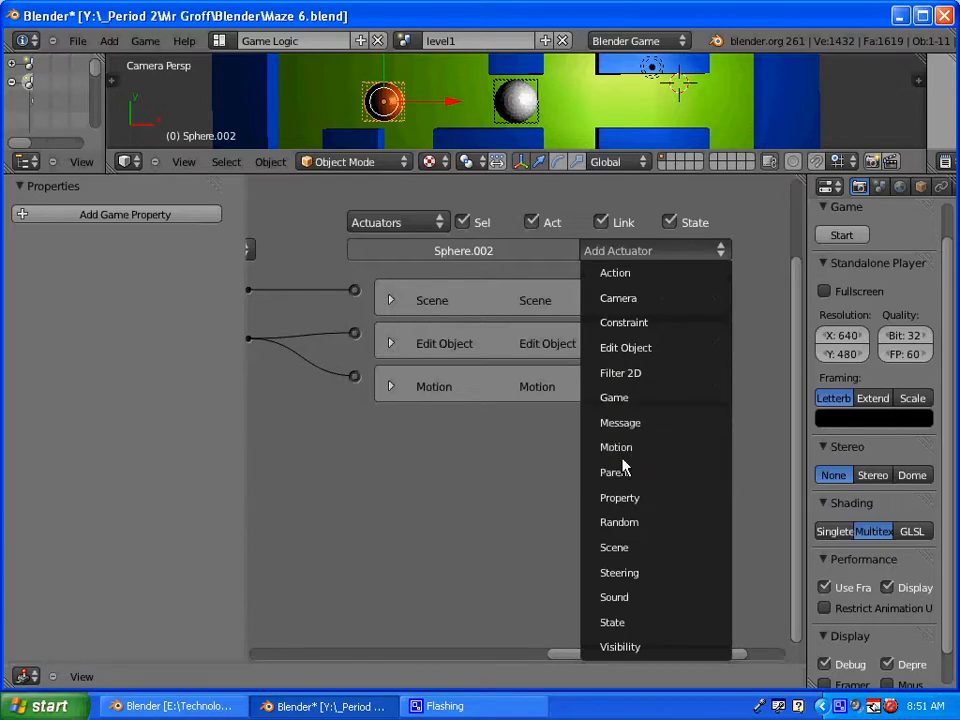
click(632, 424)
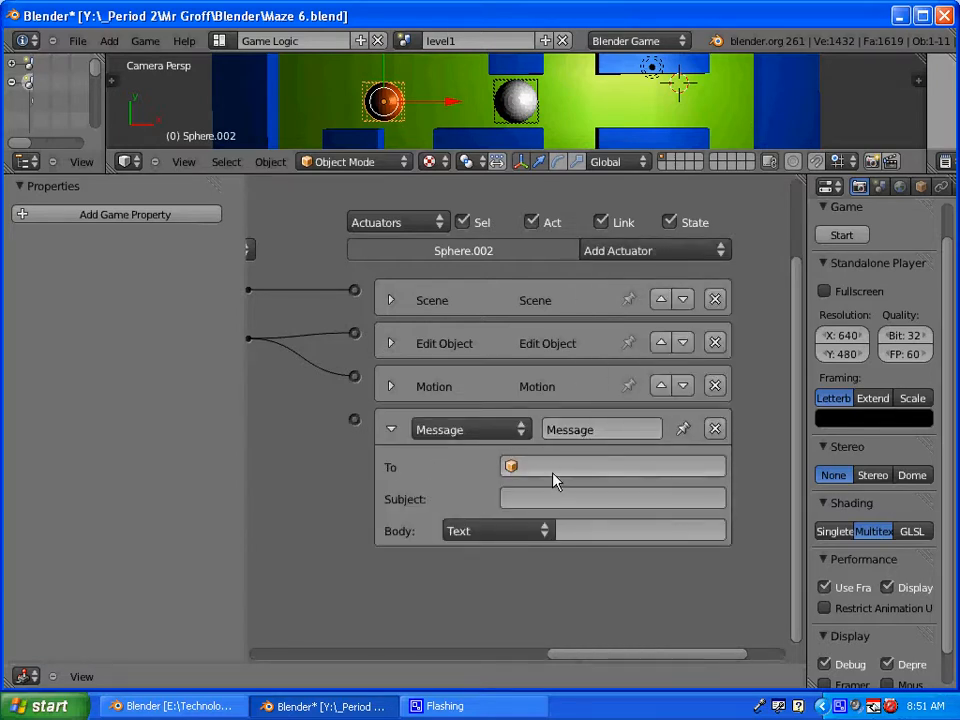
click(511, 478)
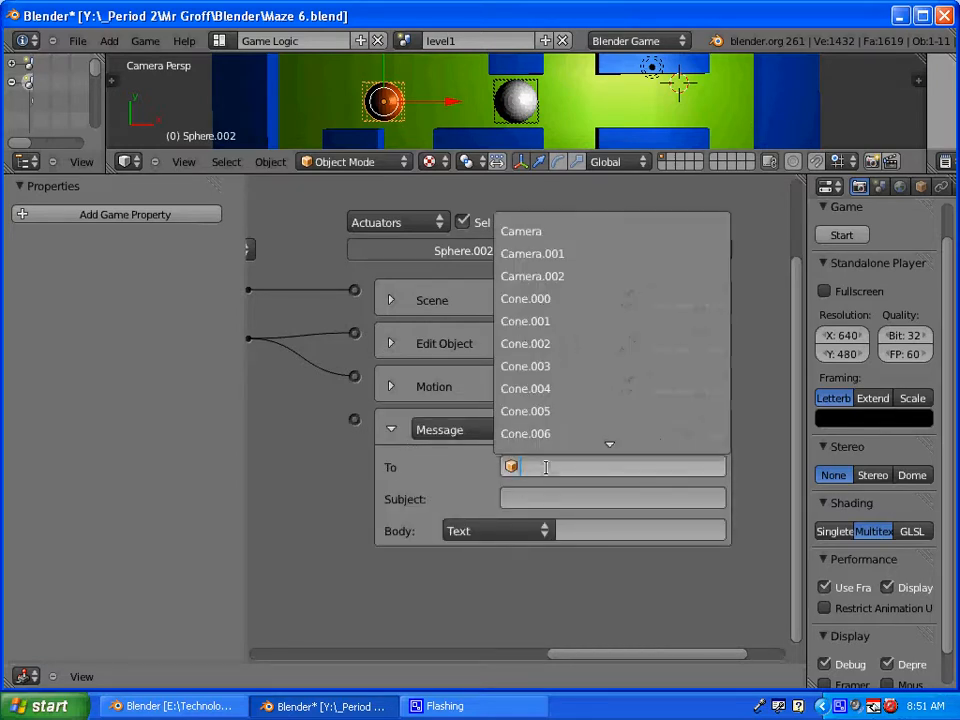
scroll(553, 389, down, 15)
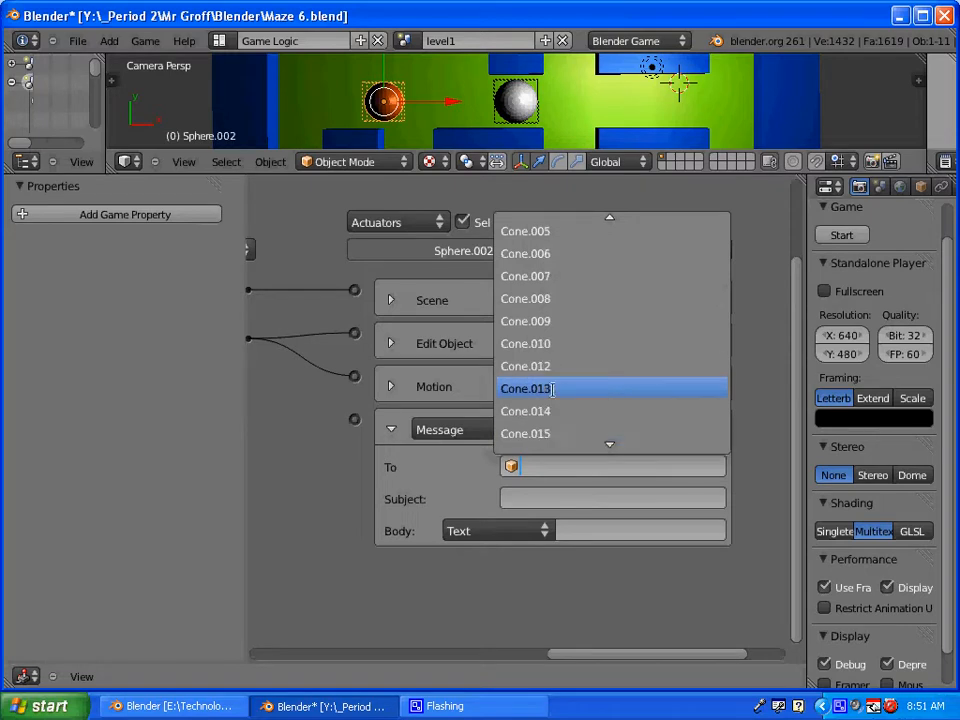
scroll(553, 389, down, 11)
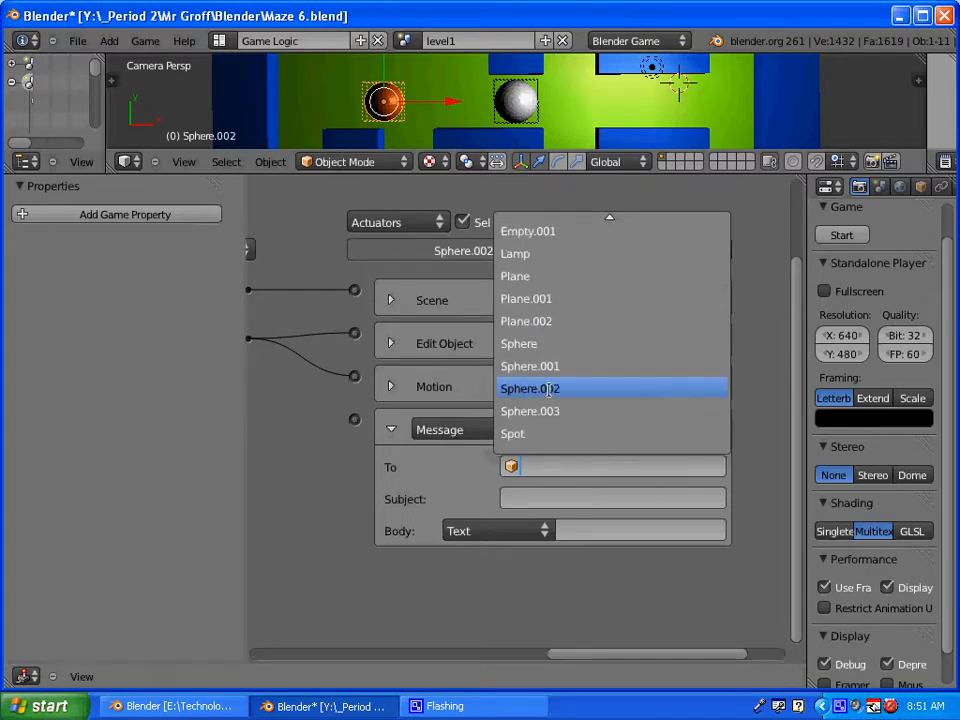
click(556, 322)
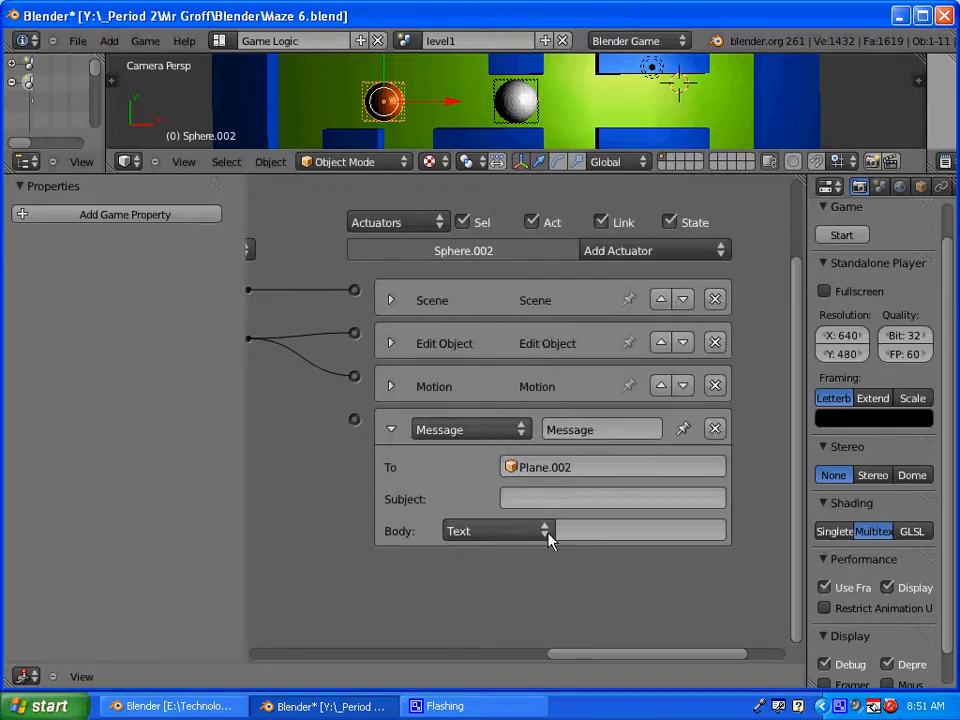
- Check the recipient plane's name in the HUD scene, and back in level1 set the Message actuator's subject to "reset"
click(403, 41)
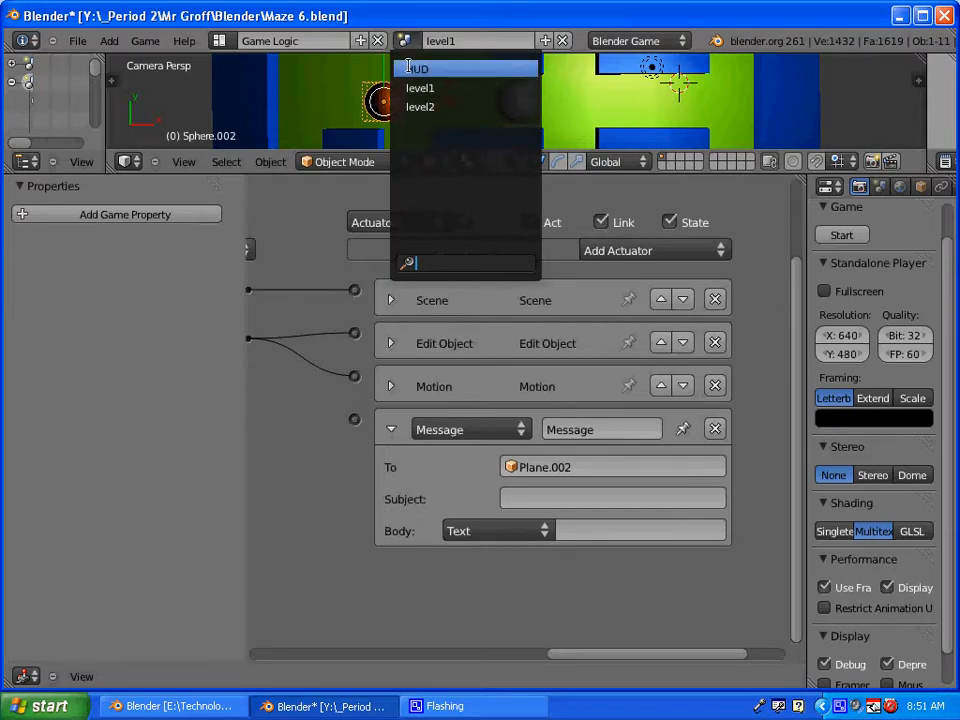
click(415, 66)
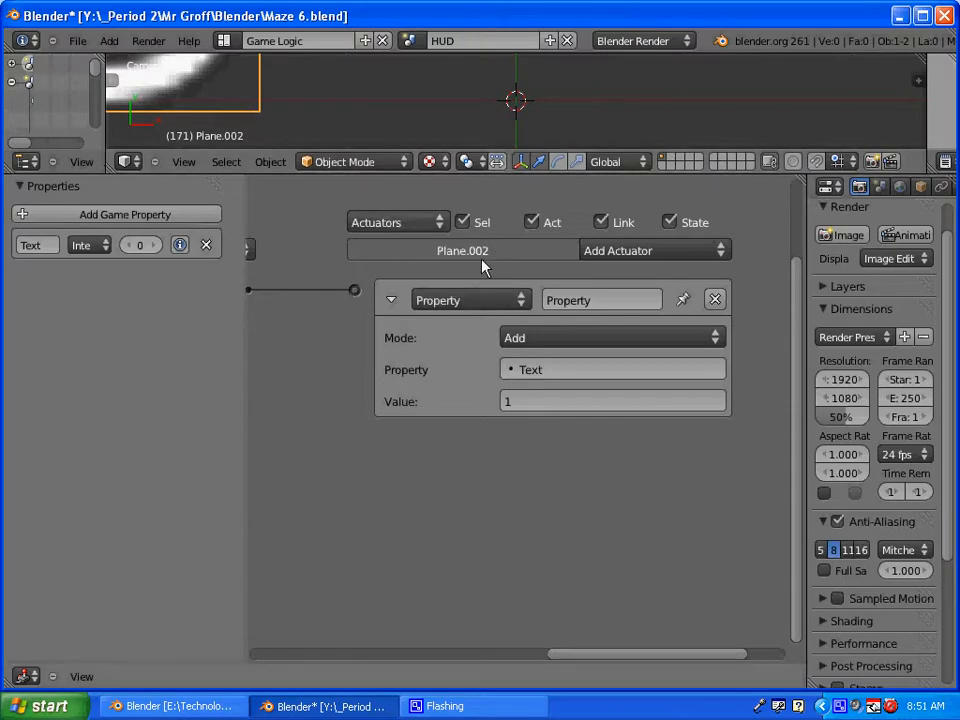
click(410, 48)
click(418, 86)
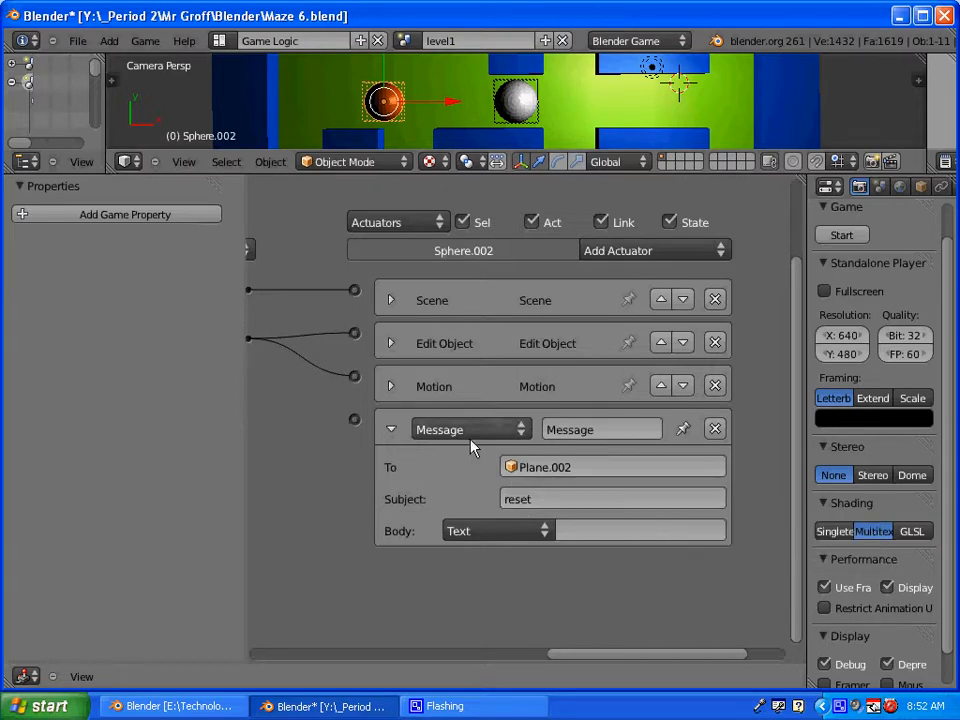
- Link the Message actuator to the first And controller of Sphere.002 and expand its Near sensor
middle_drag(333, 472, 497, 467)
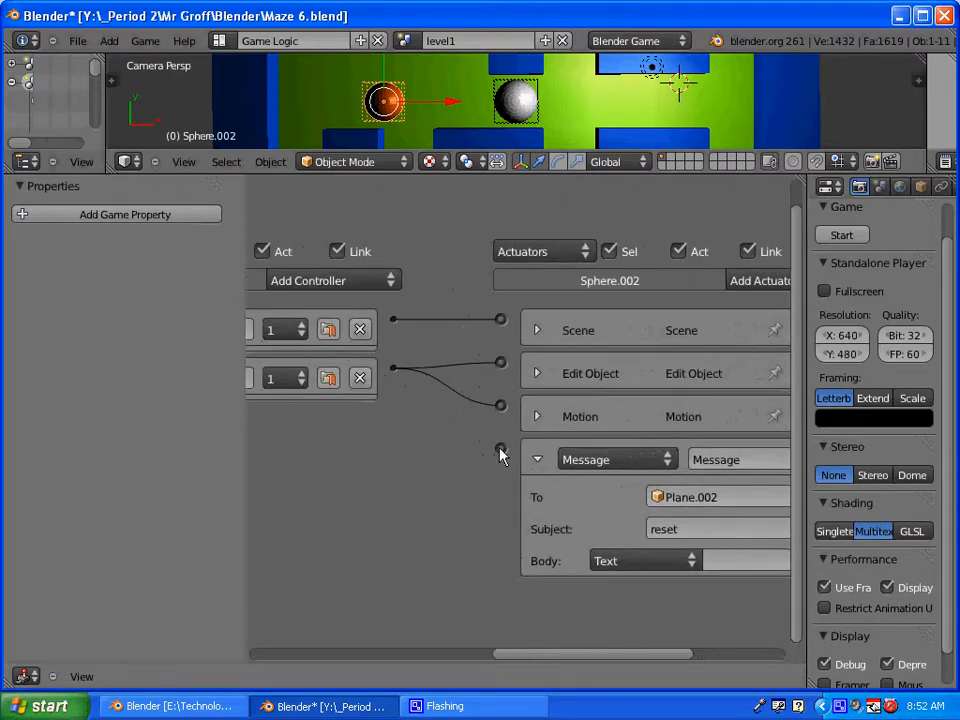
drag(500, 452, 394, 319)
scroll(366, 444, down, 4)
scroll(470, 420, up, 1)
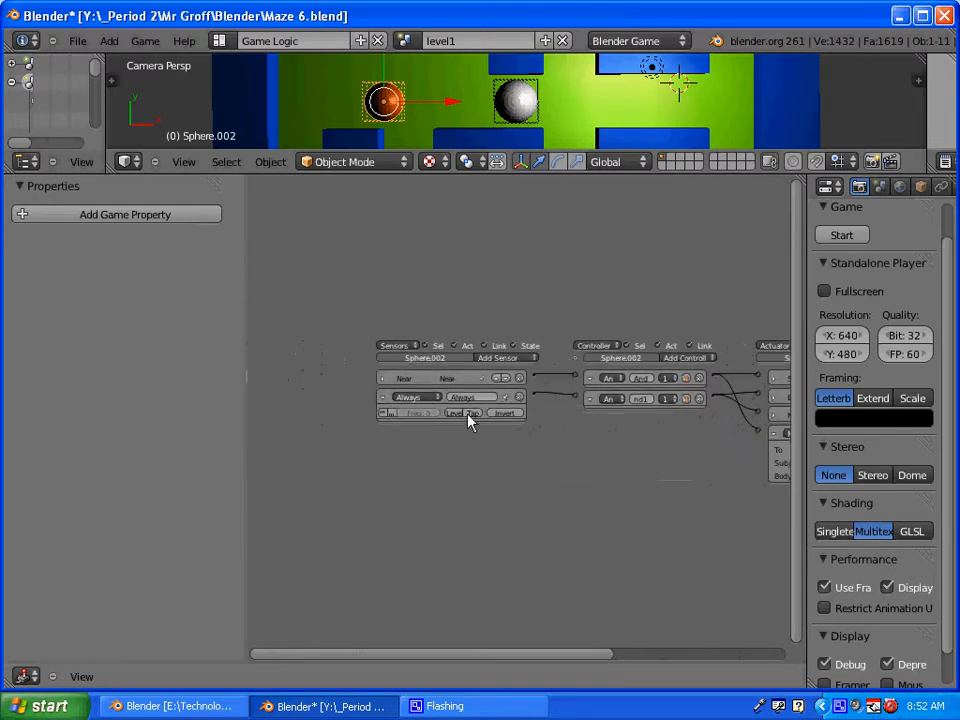
click(382, 381)
middle_drag(604, 486, 585, 450)
scroll(532, 427, up, 2)
scroll(585, 450, up, 1)
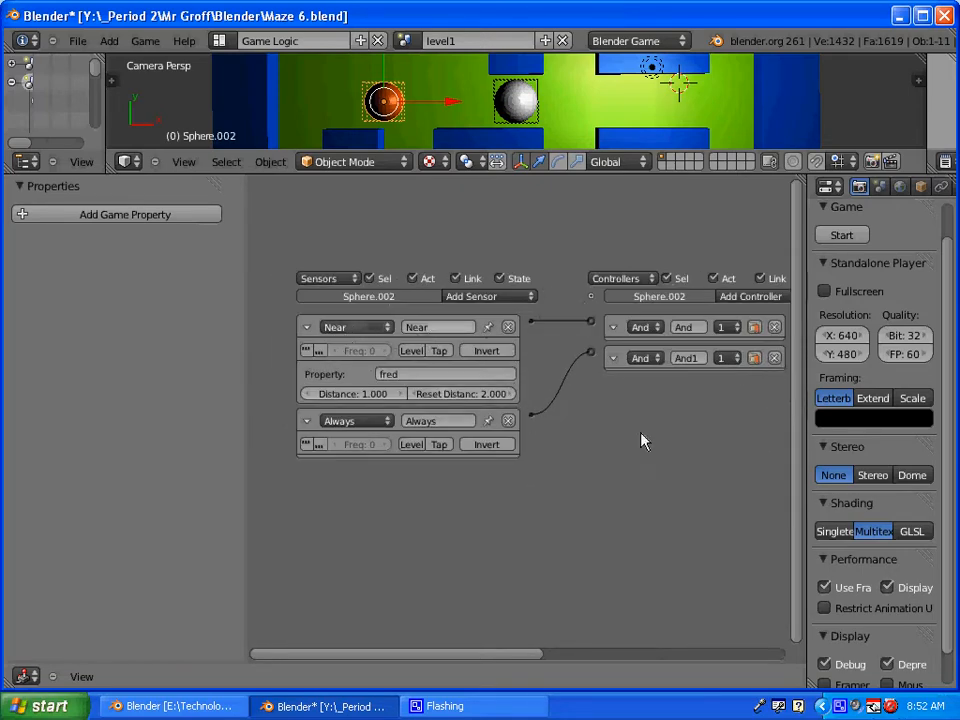
- Collapse the Message actuator and move it up two places, directly below the Scene actuator
middle_drag(642, 441, 286, 462)
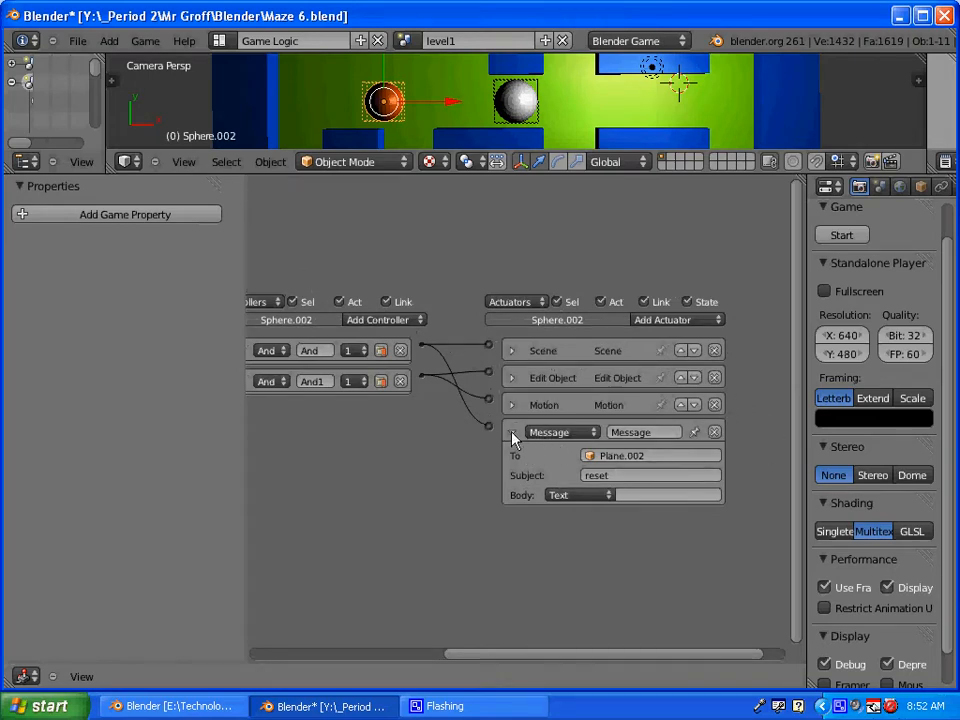
scroll(513, 440, up, 2)
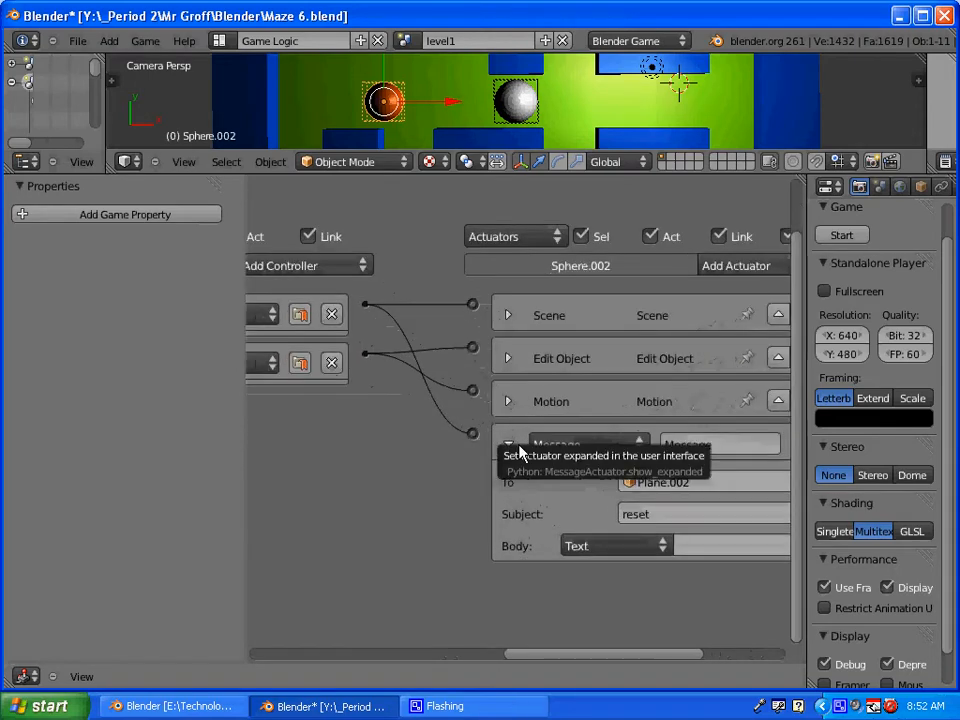
click(508, 447)
middle_drag(514, 476, 398, 478)
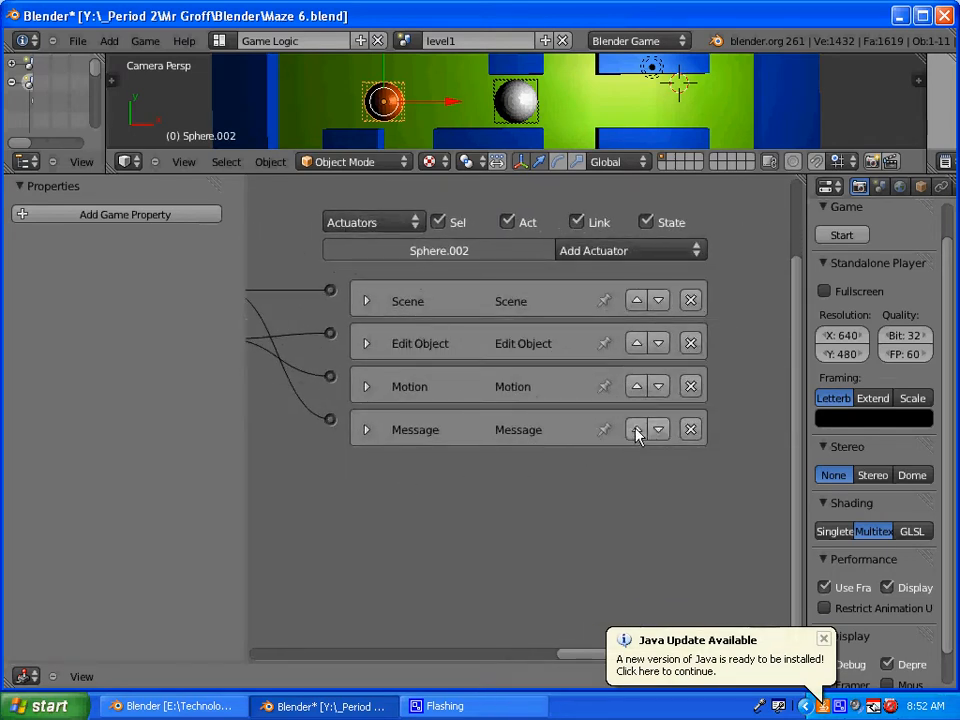
click(636, 429)
click(636, 390)
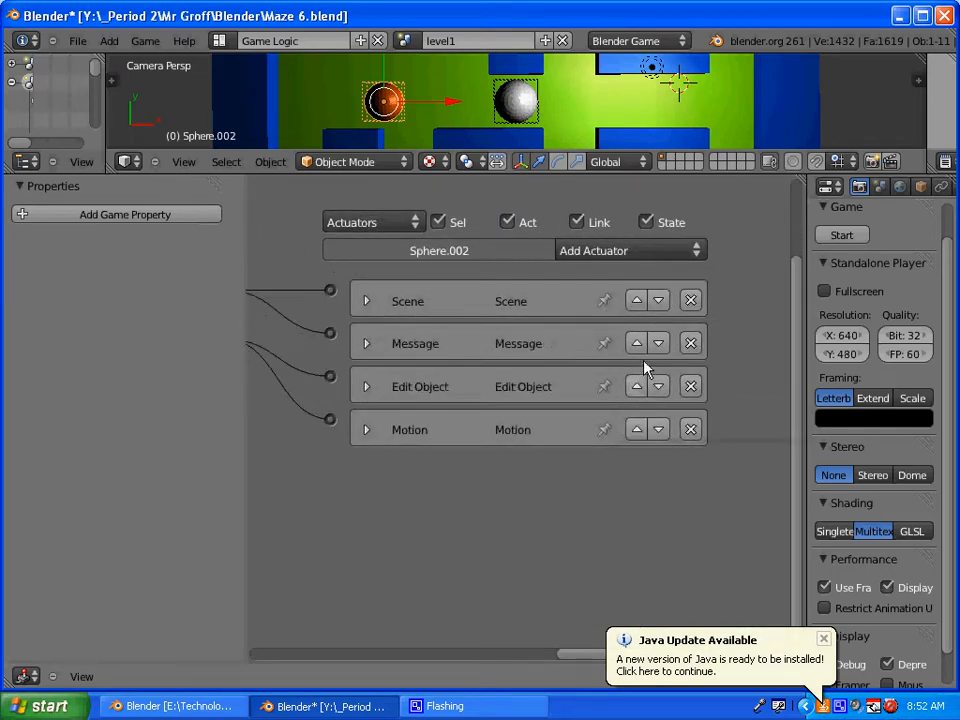
middle_drag(364, 393, 544, 450)
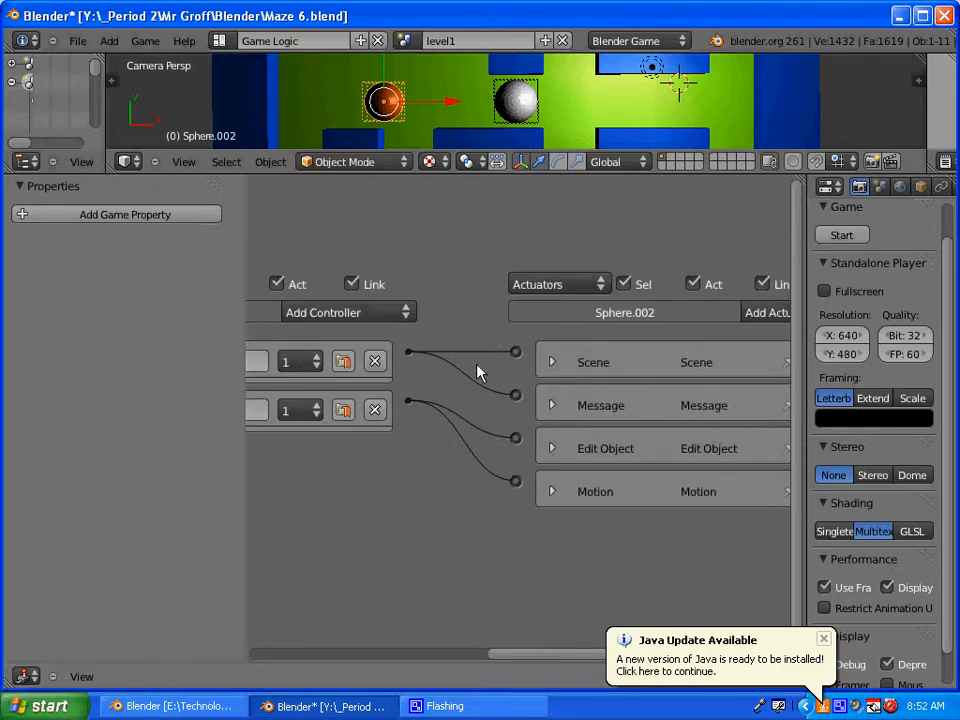
scroll(482, 504, down, 5)
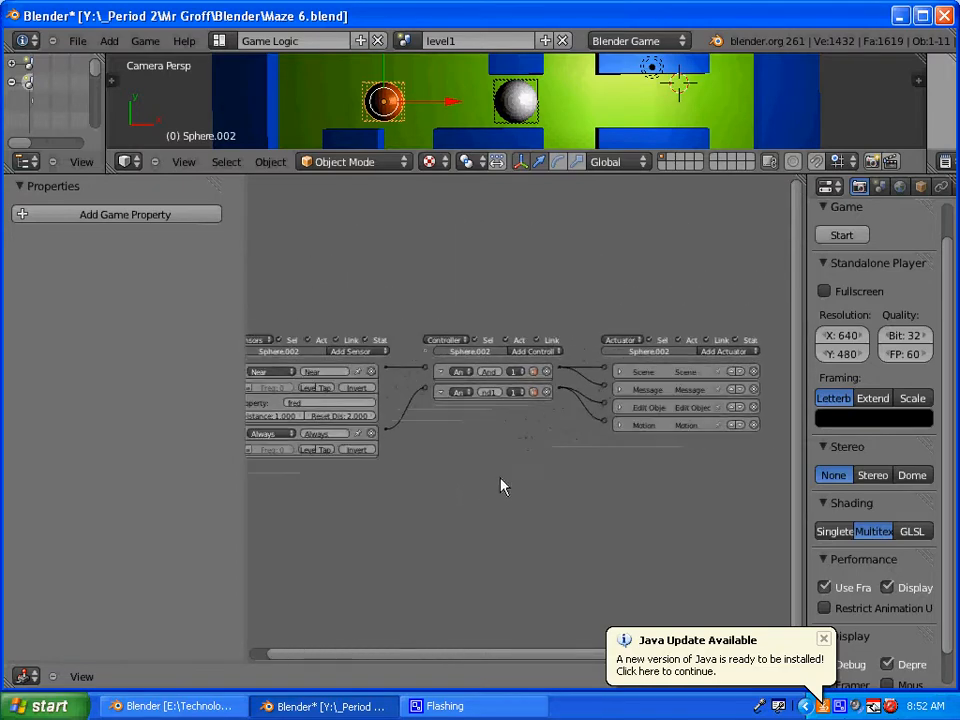
- Switch to the HUD scene and give the logic editor enough room to show Plane.002's logic bricks
click(406, 42)
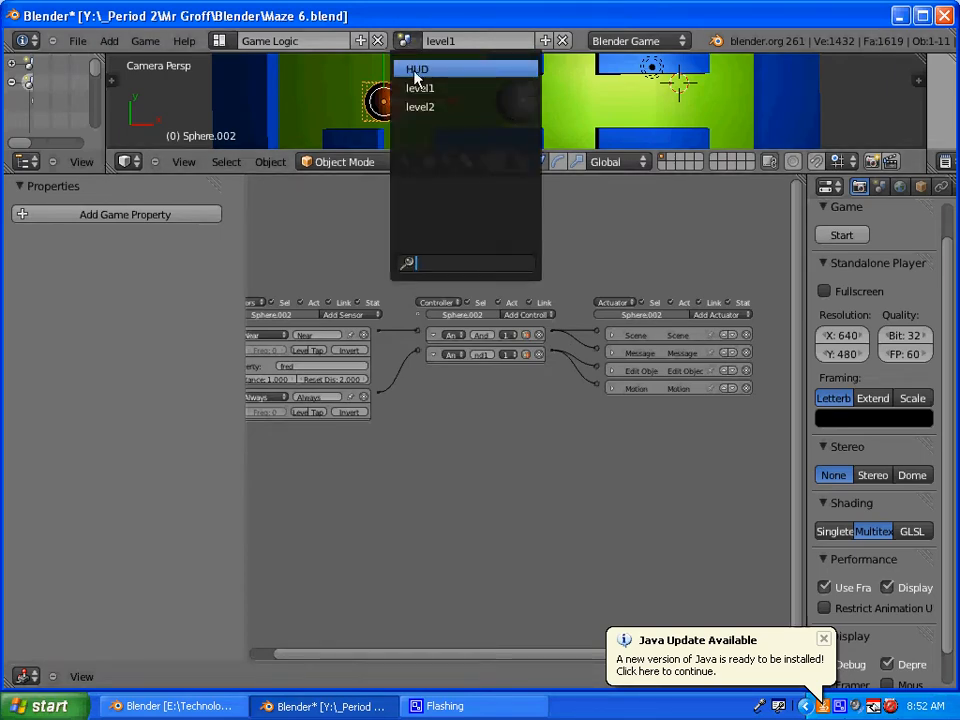
click(416, 70)
drag(463, 178, 497, 455)
middle_drag(260, 282, 343, 278)
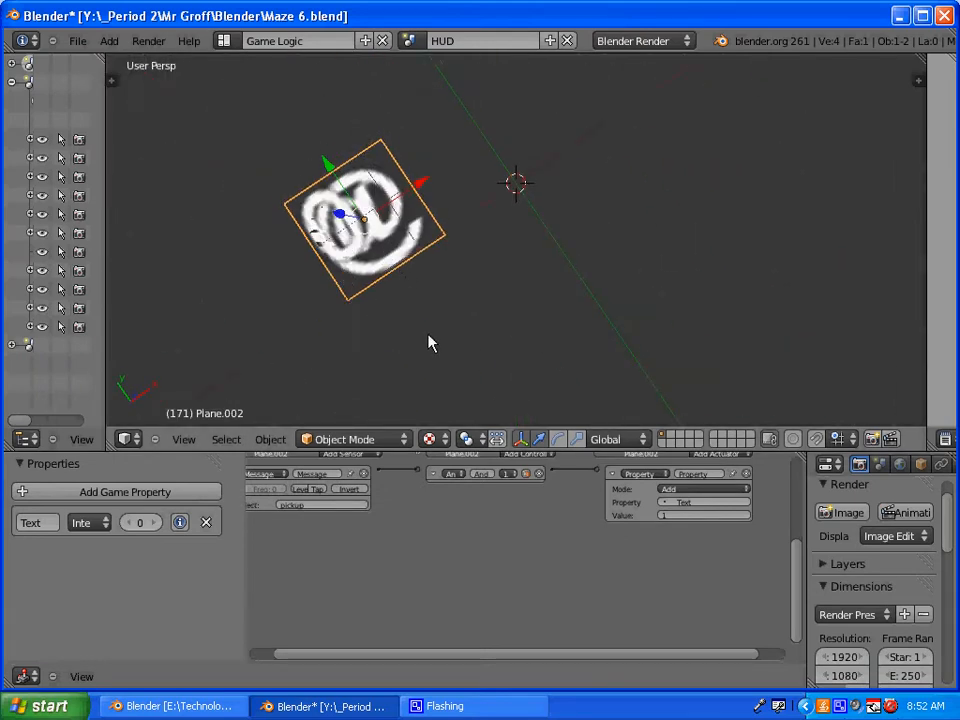
scroll(508, 566, up, 2)
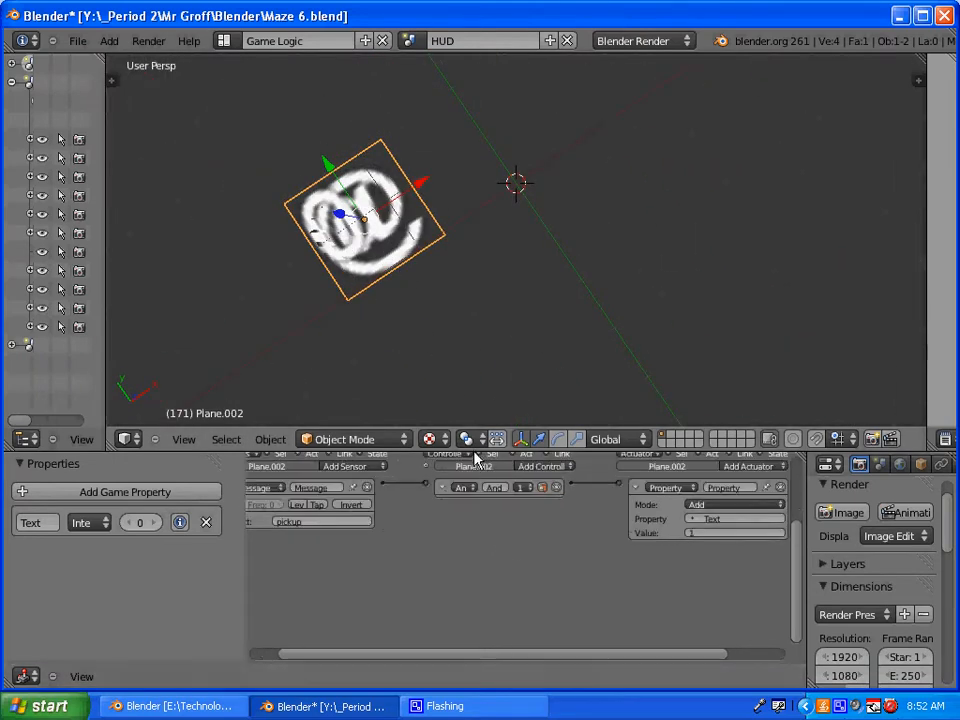
drag(476, 457, 480, 172)
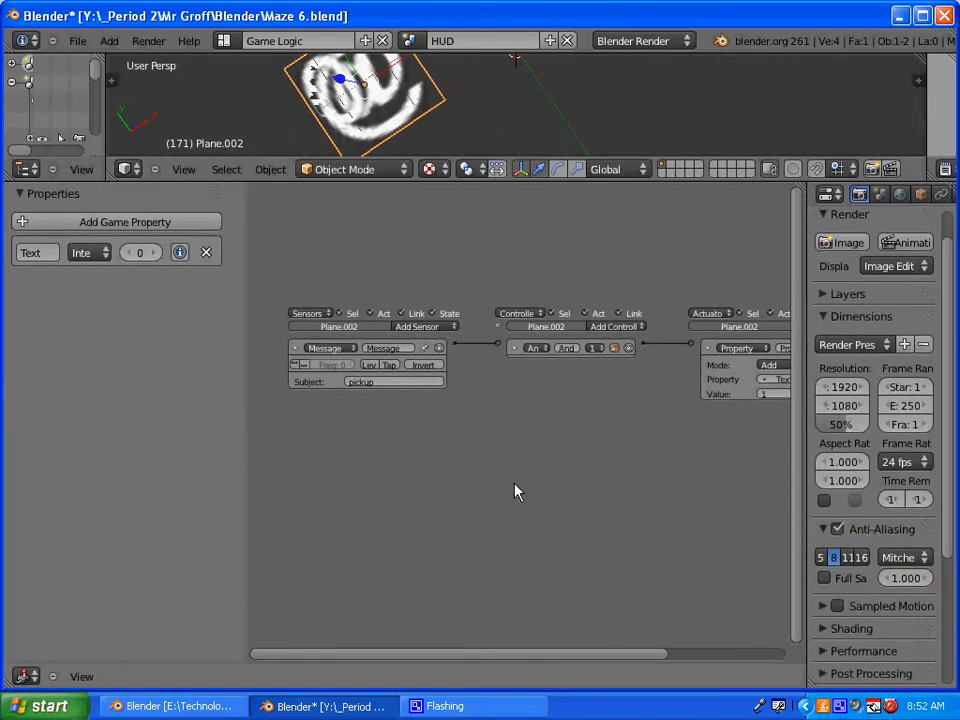
- Add a second Message sensor to Plane.002 with the subject "reset"
scroll(505, 488, up, 2)
middle_drag(361, 454, 486, 451)
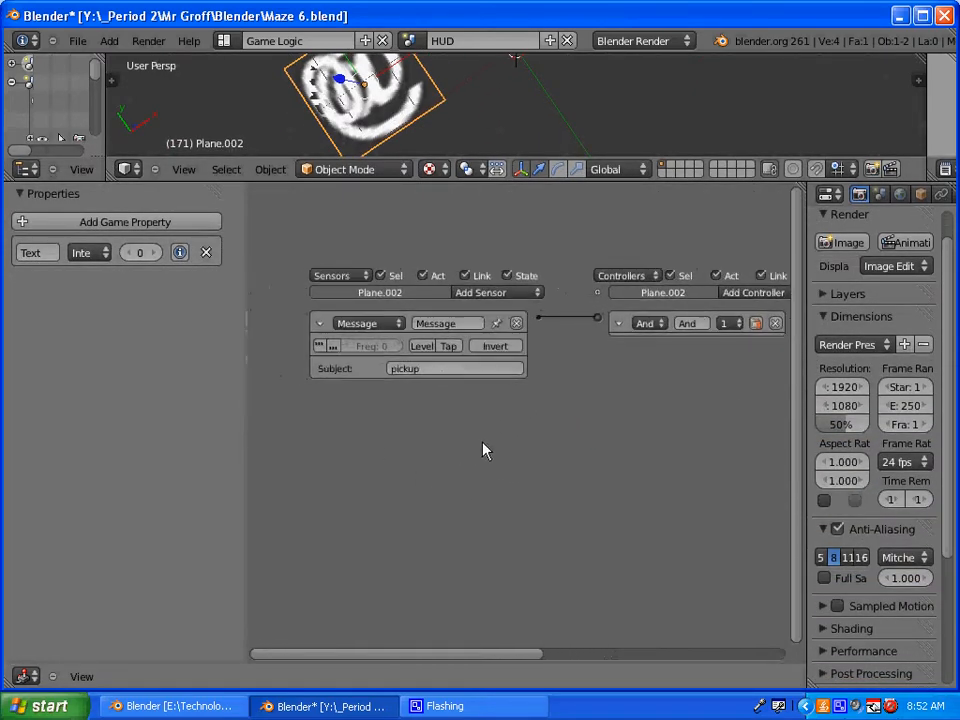
scroll(505, 300, up, 1)
click(482, 252)
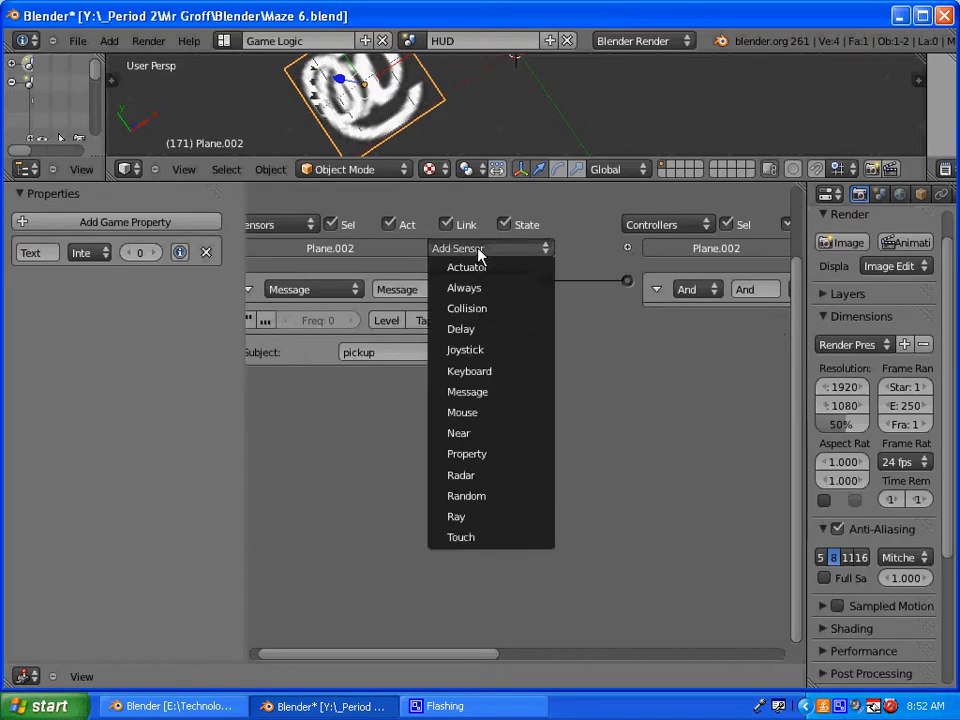
click(476, 392)
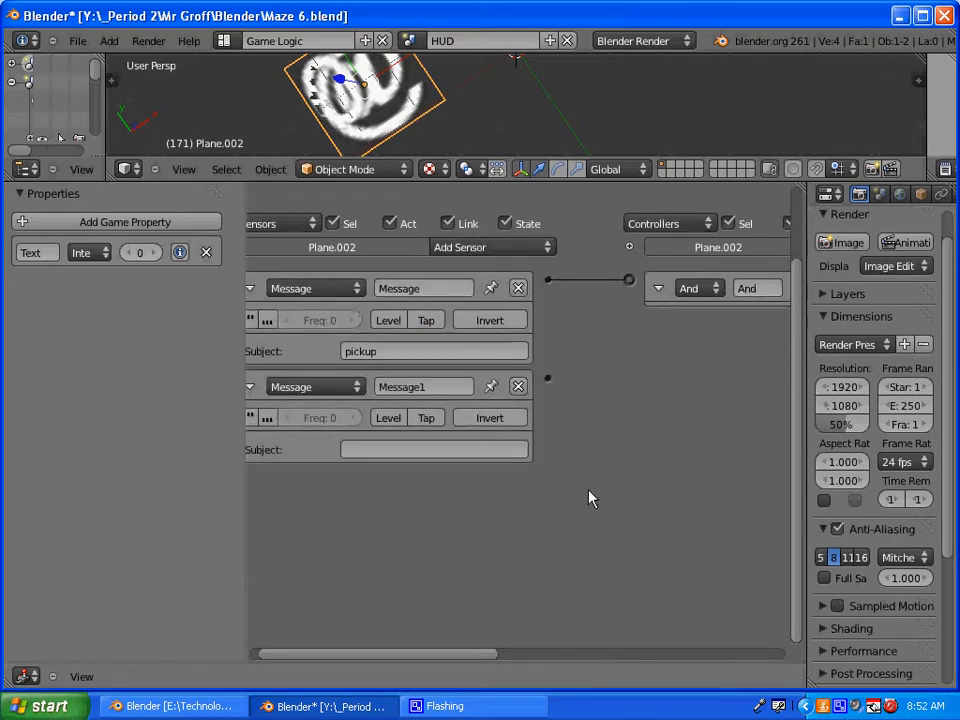
middle_drag(589, 497, 631, 485)
click(482, 440)
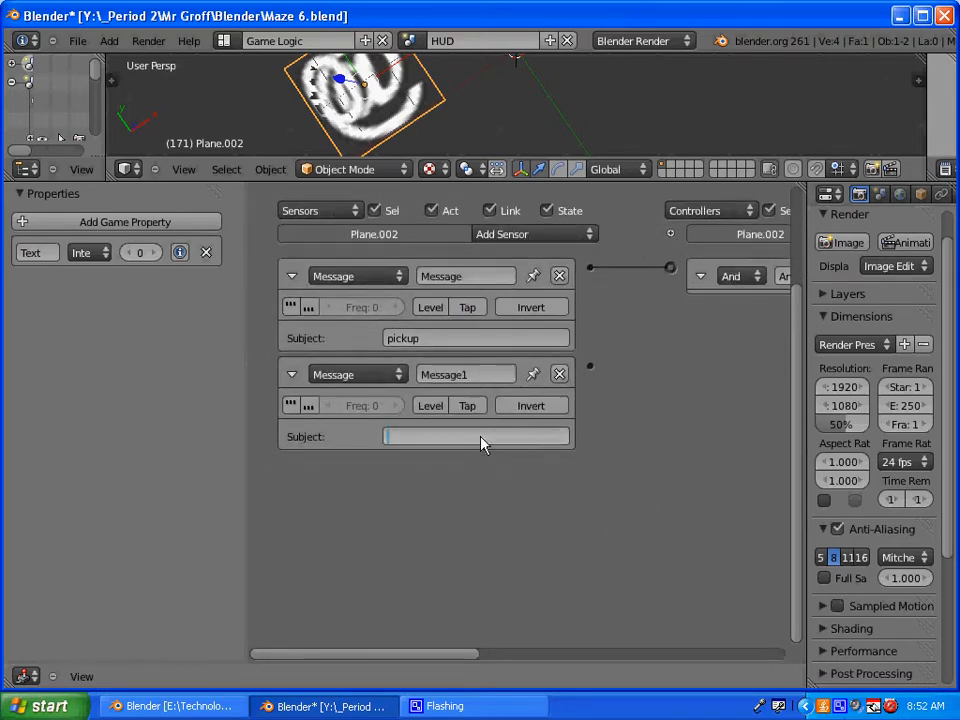
text(reset)
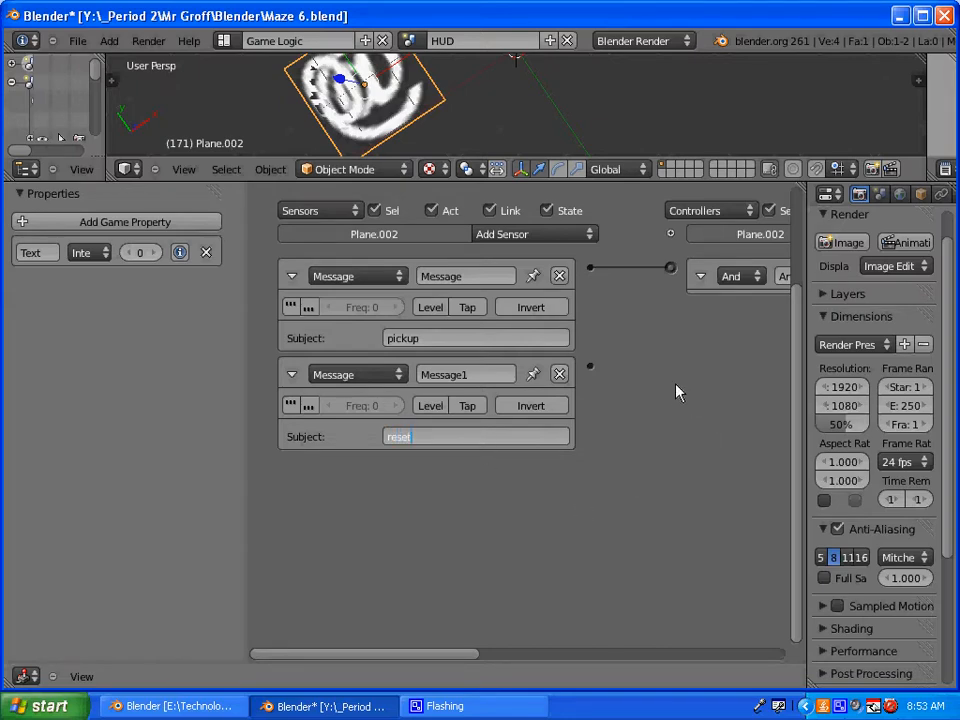
- Add a second And controller to Plane.002 and link the reset Message sensor to it
middle_drag(710, 418, 531, 429)
click(712, 246)
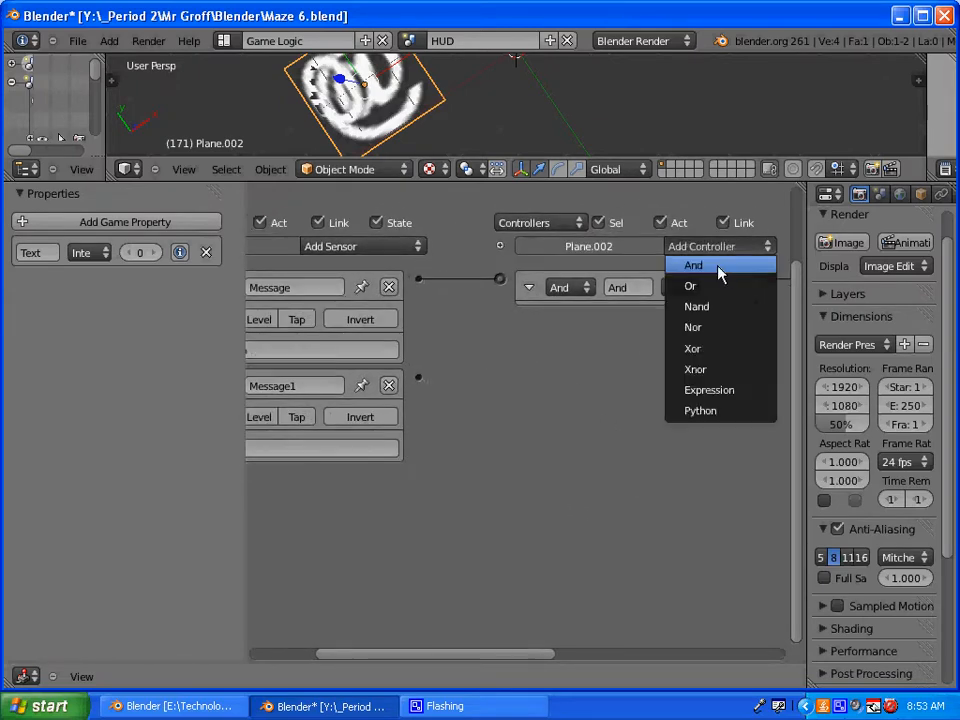
click(720, 268)
drag(415, 381, 498, 323)
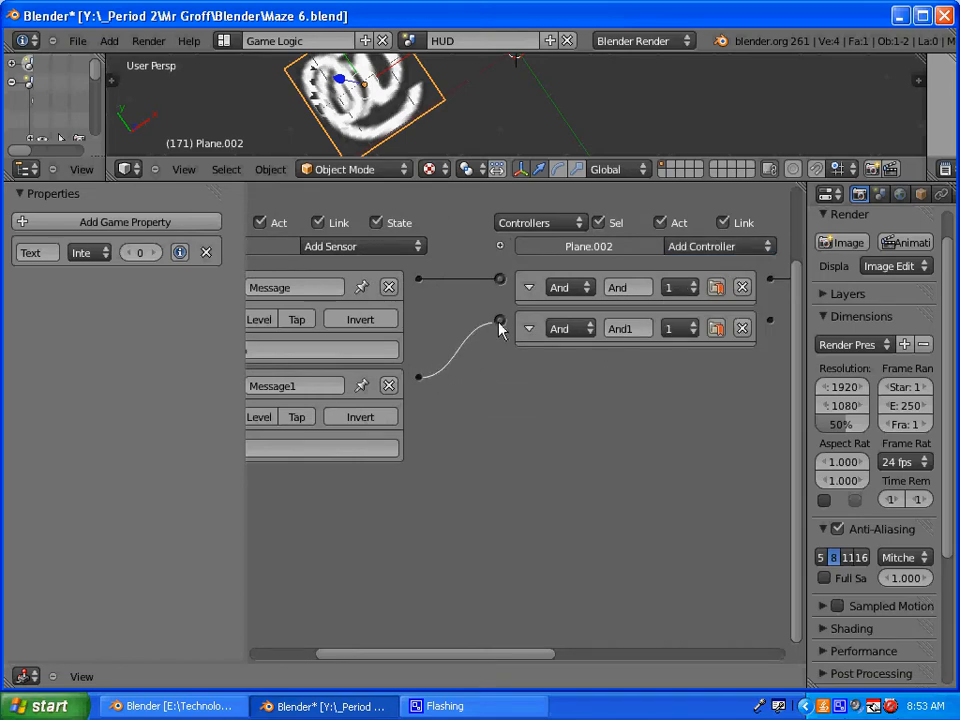
- Collapse Plane.002's existing Property actuator, add a second Property actuator, and link the second And controller to it
middle_drag(630, 400, 282, 422)
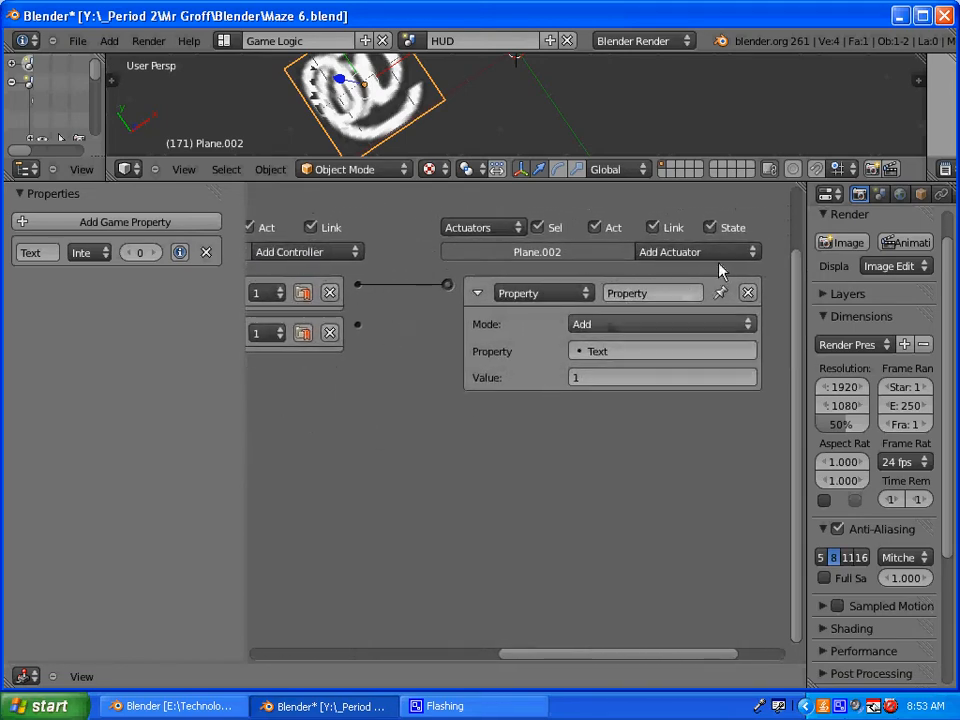
click(480, 293)
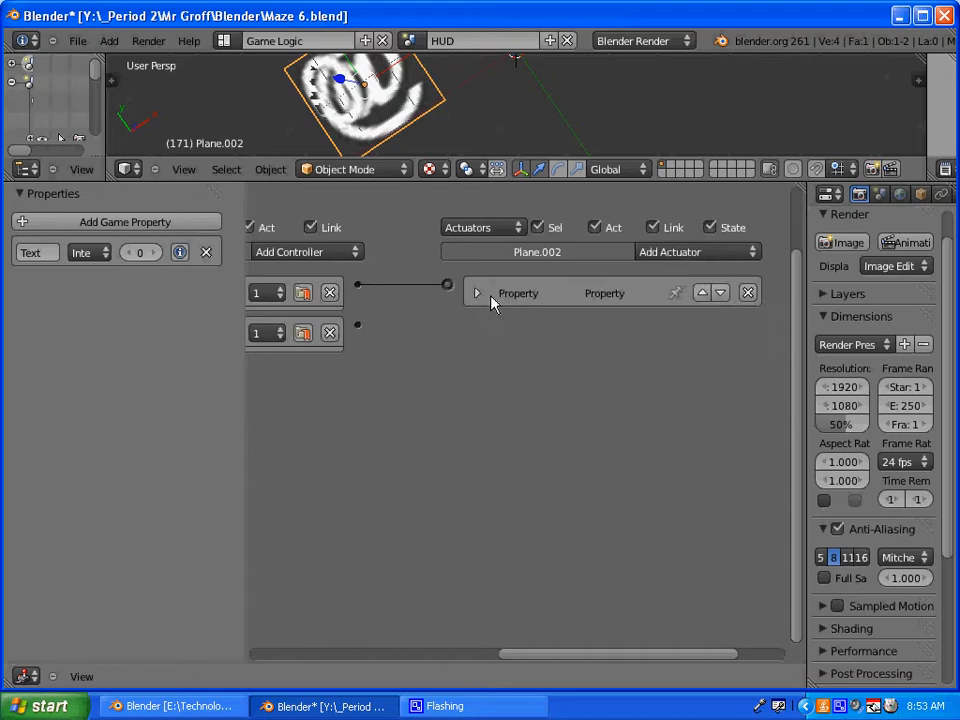
click(709, 254)
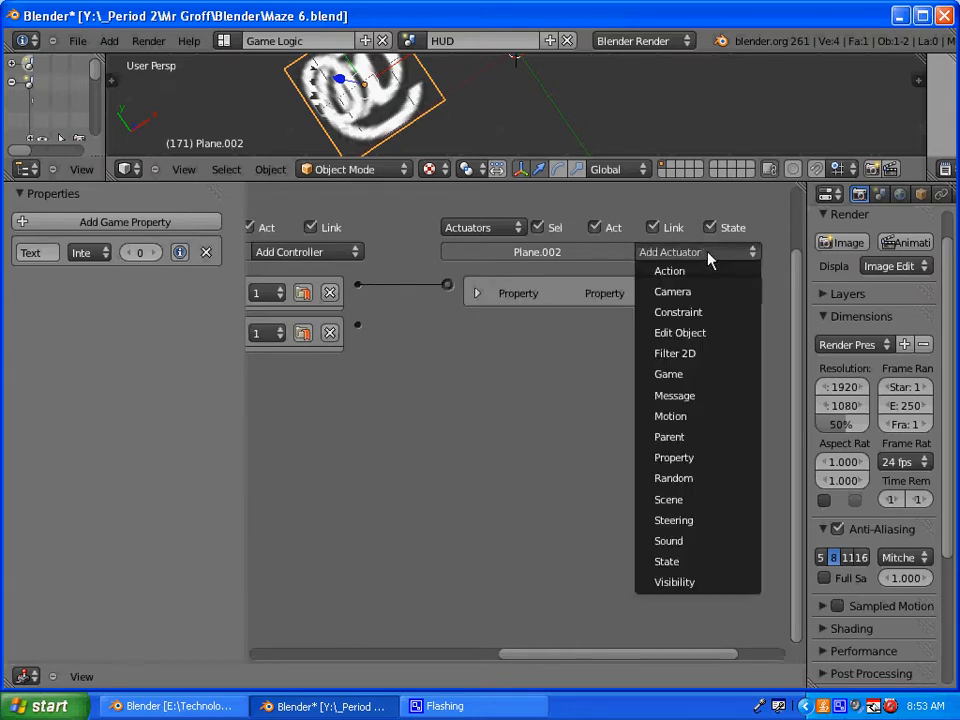
click(716, 459)
drag(358, 324, 448, 320)
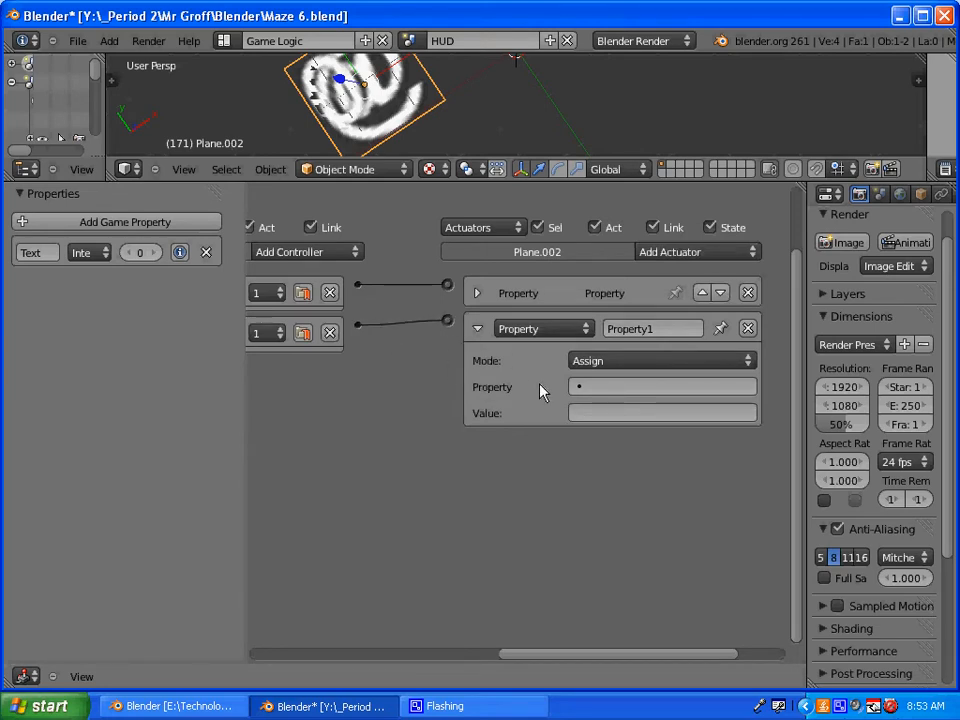
- Configure the new Property actuator to assign the value 0 to the Text property
click(628, 364)
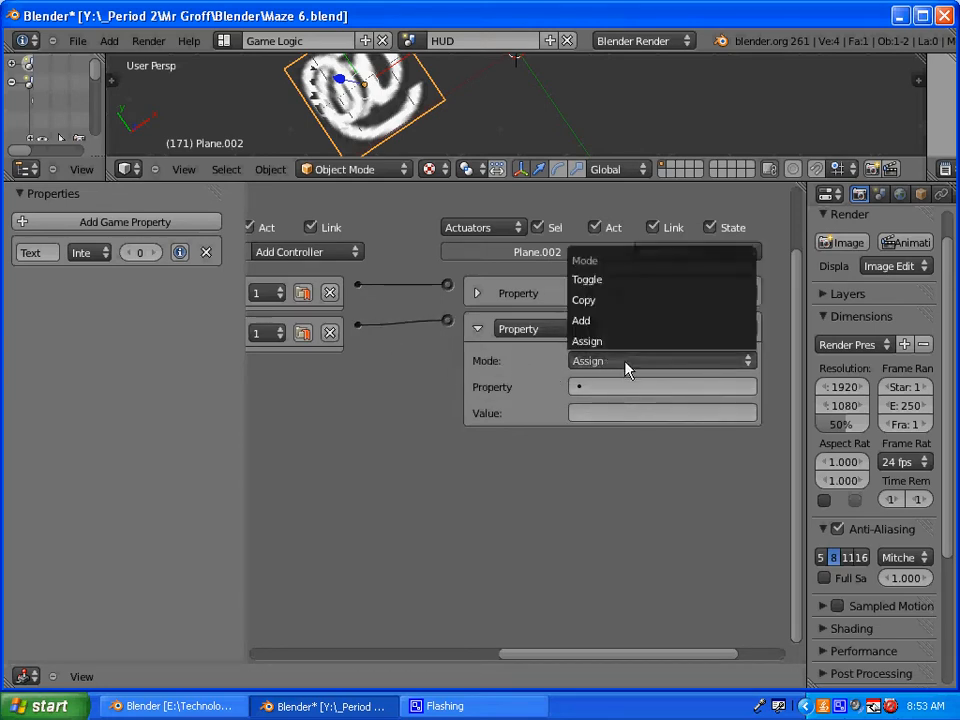
click(600, 342)
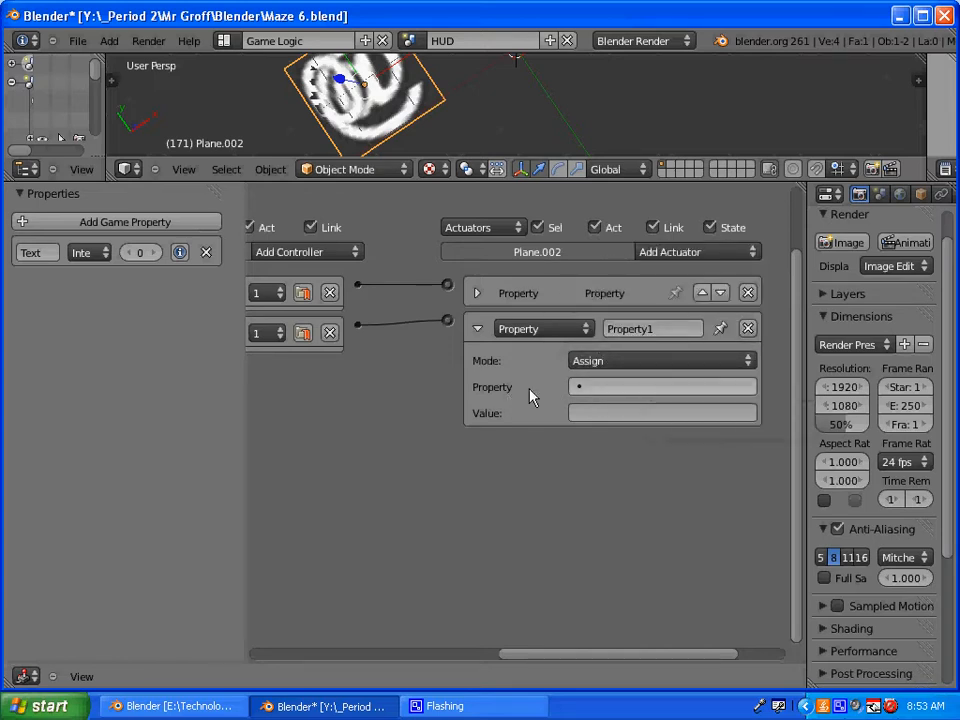
click(654, 390)
click(606, 414)
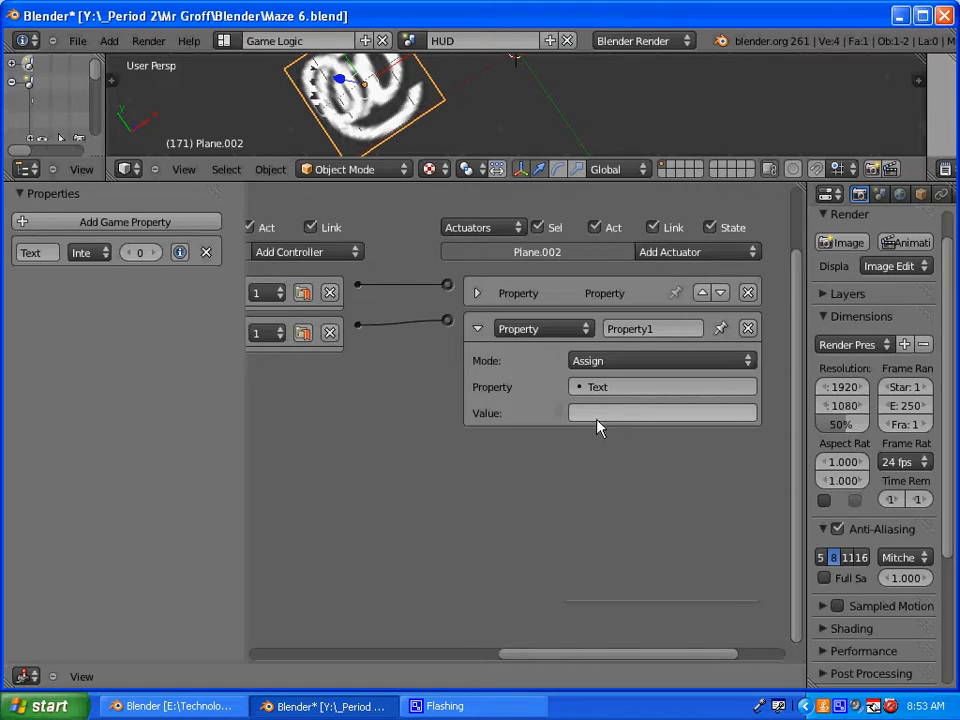
click(597, 414)
text(0)
key(Return)
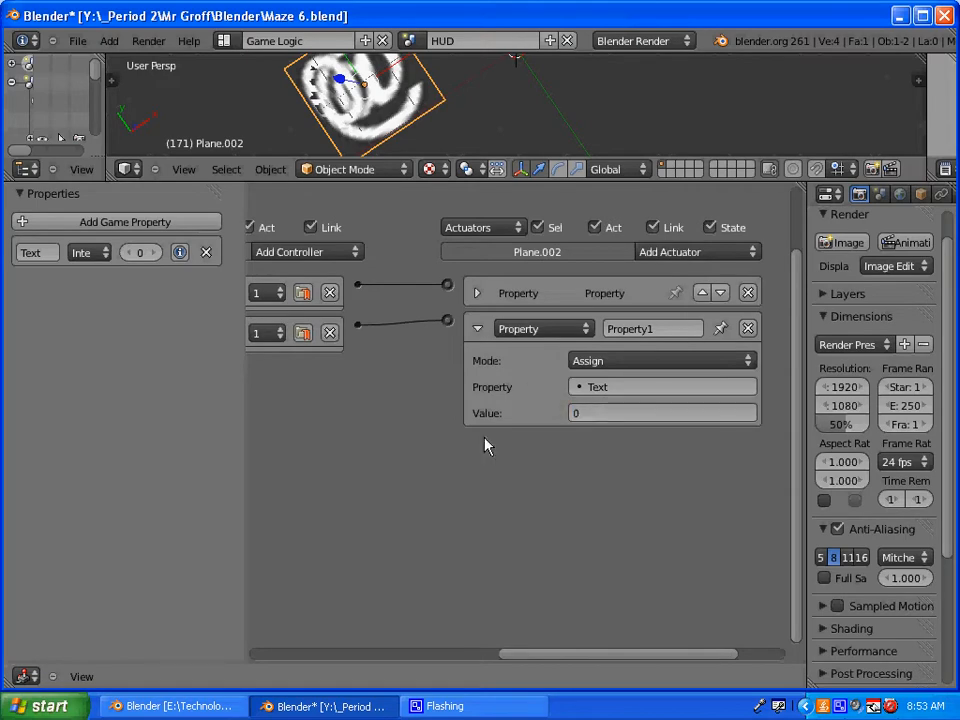
- Review Plane.002's pickup and reset logic chains from the Message sensors through the And controllers to the Property actuators
middle_drag(364, 409, 548, 415)
scroll(548, 414, down, 4)
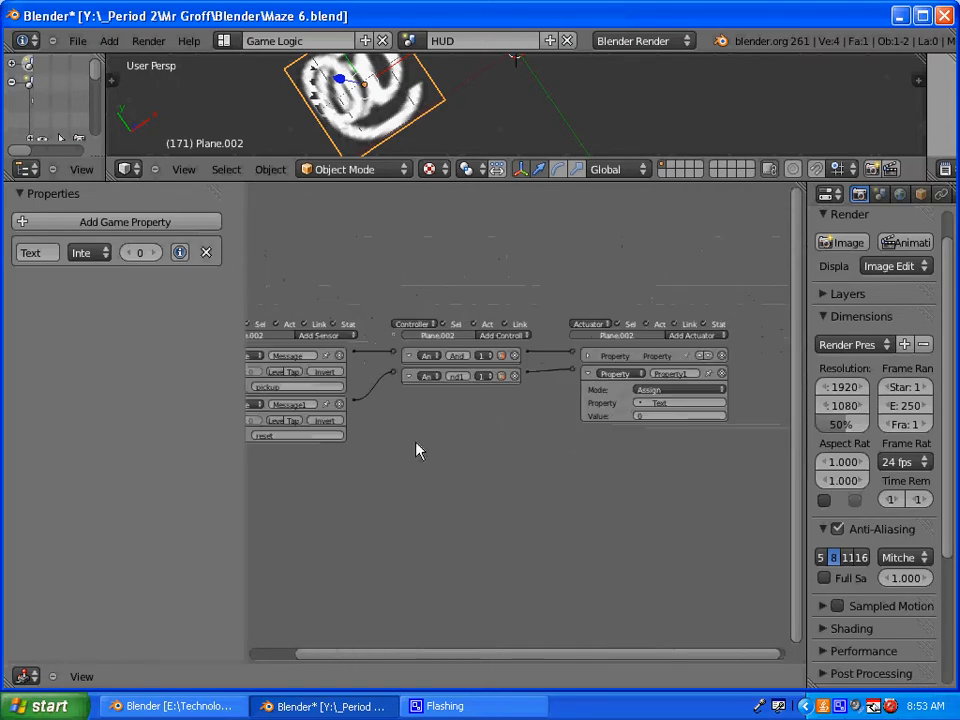
scroll(424, 462, up, 1)
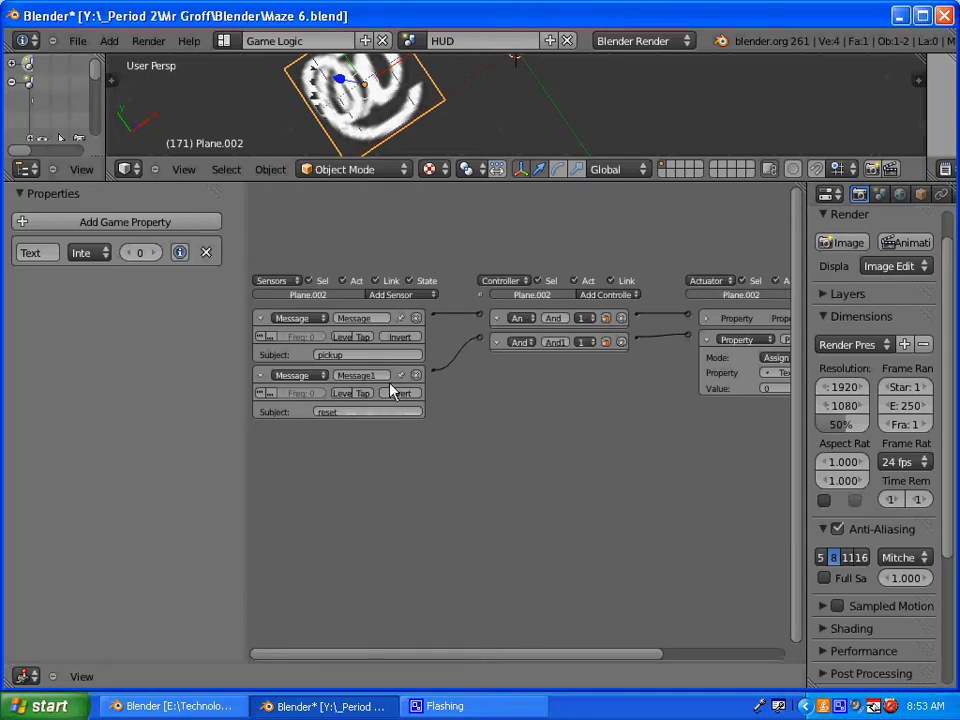
middle_drag(573, 397, 328, 409)
scroll(616, 421, up, 9)
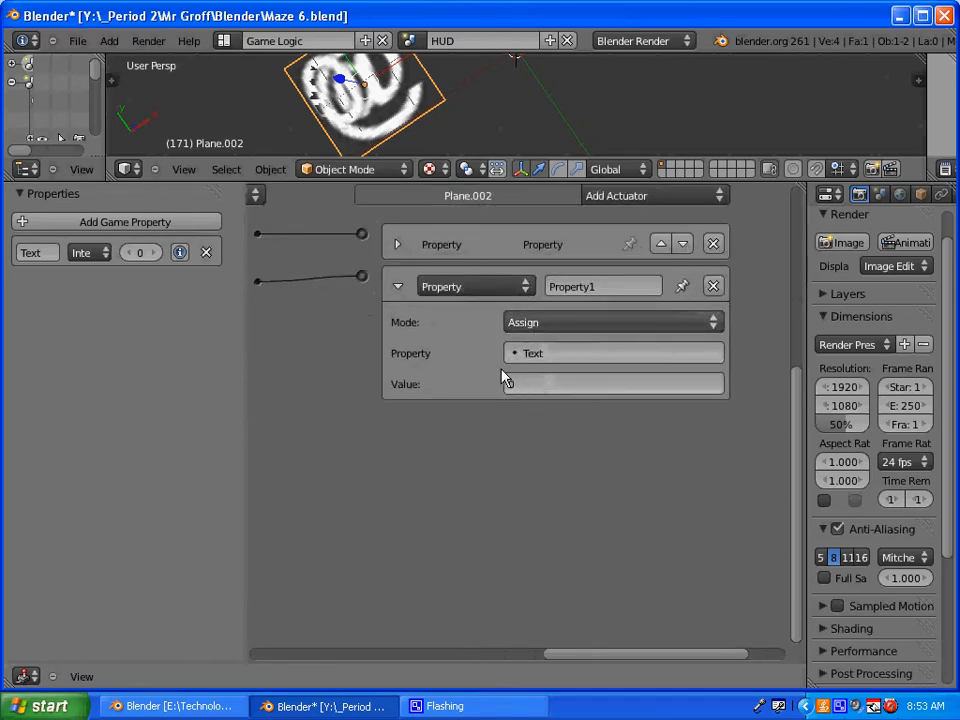
middle_drag(340, 360, 624, 414)
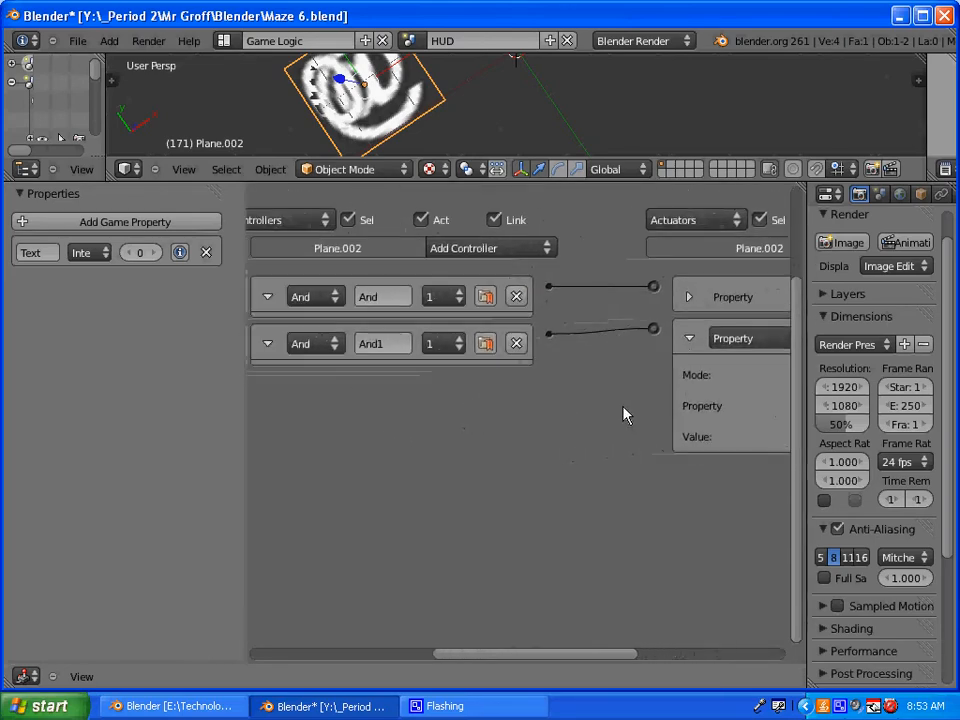
scroll(540, 332, down, 5)
- Switch to the level1 scene in the Default screen layout and widen the 3D view around the maze
click(405, 40)
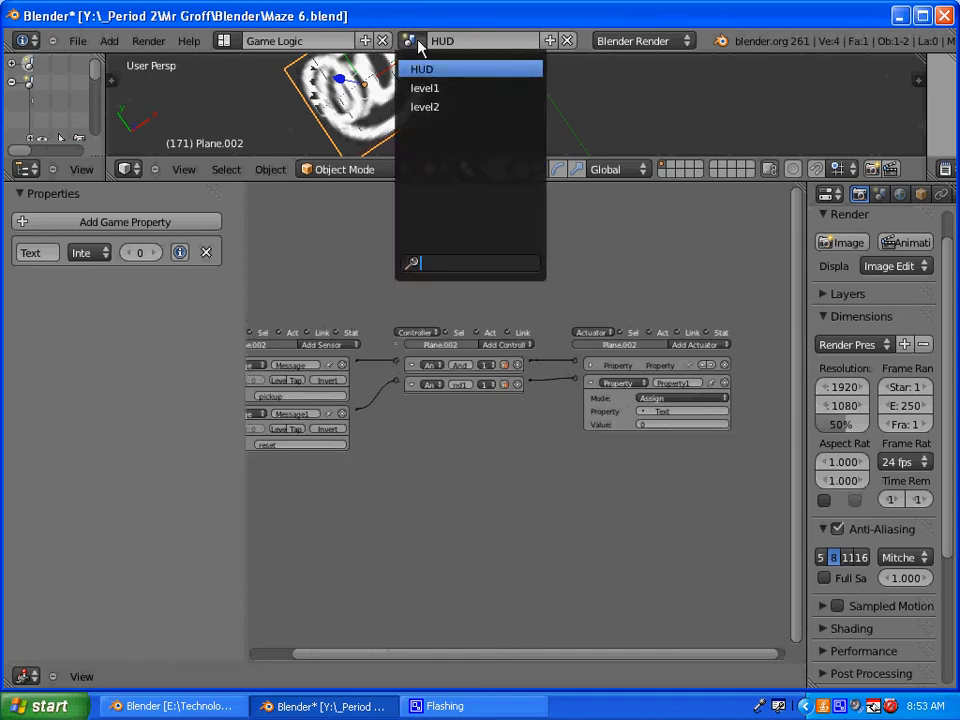
click(435, 92)
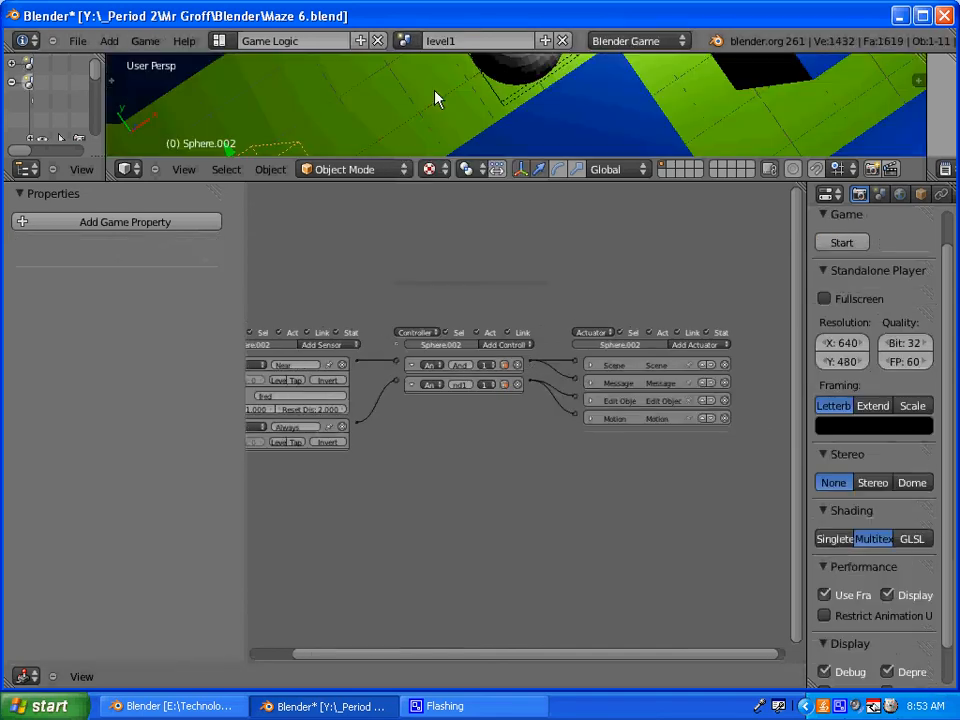
click(226, 41)
click(251, 105)
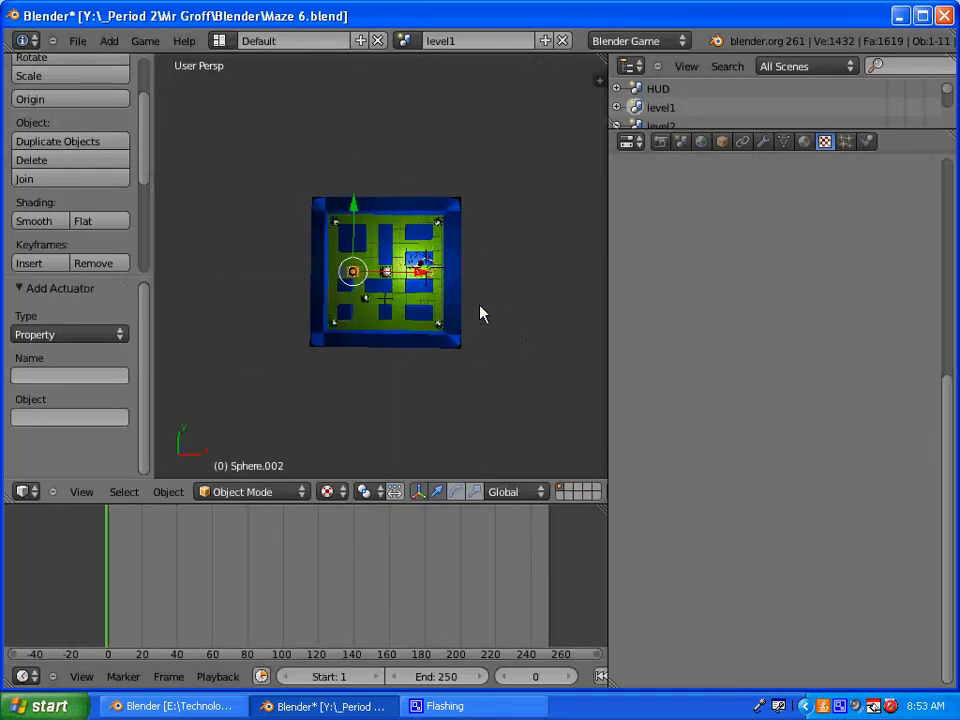
scroll(480, 313, up, 1)
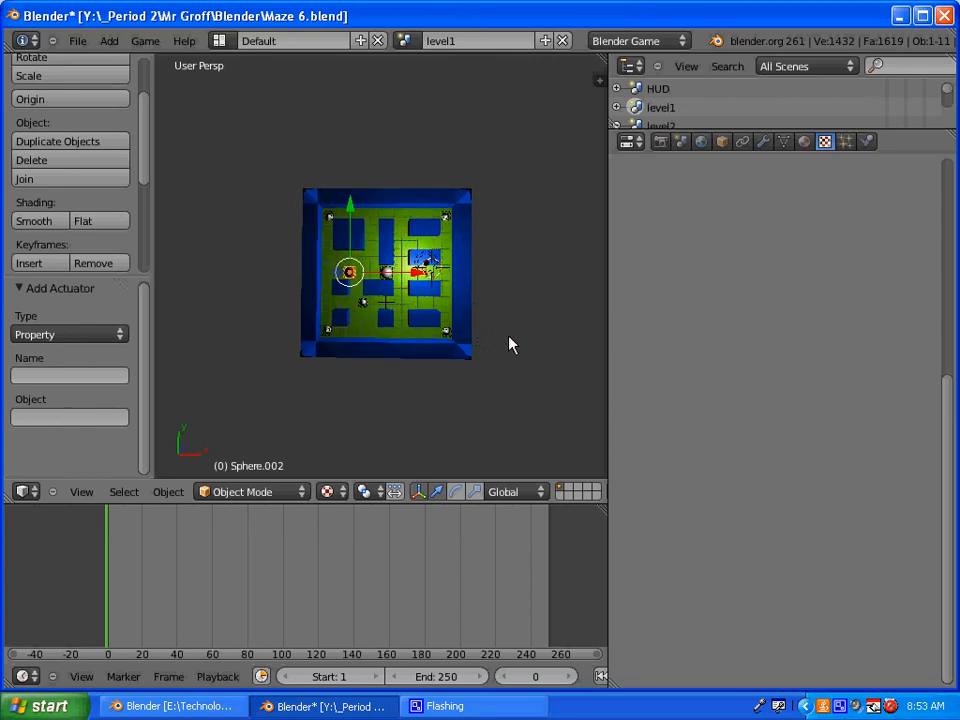
drag(613, 388, 908, 350)
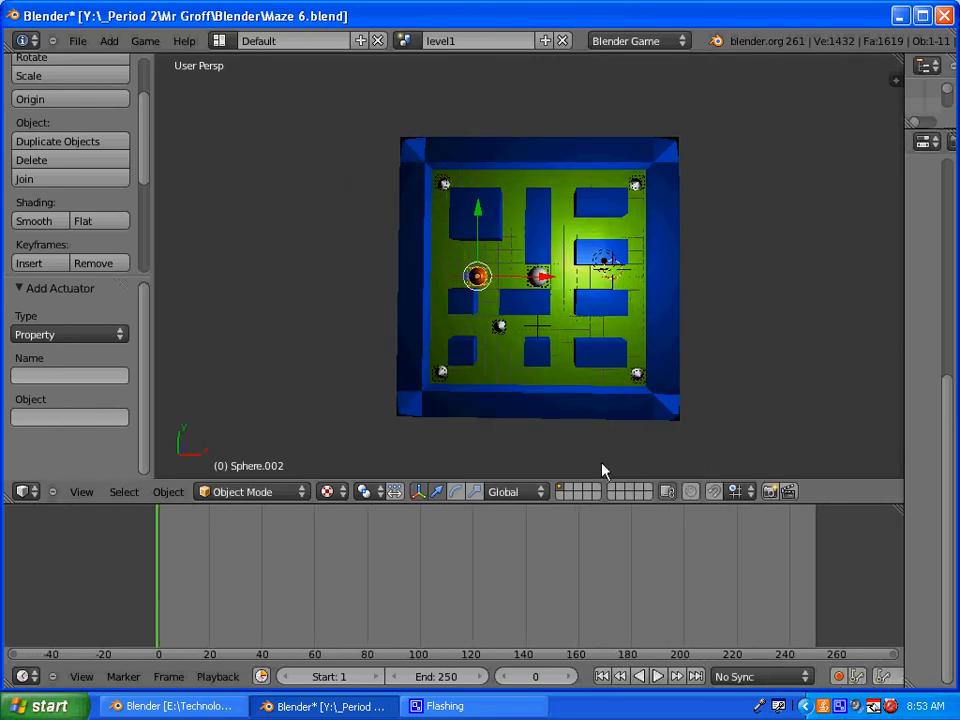
- Test the game by collecting pickups and reaching the goal sphere to check the HUD counter's reset, and end the game
key(p)
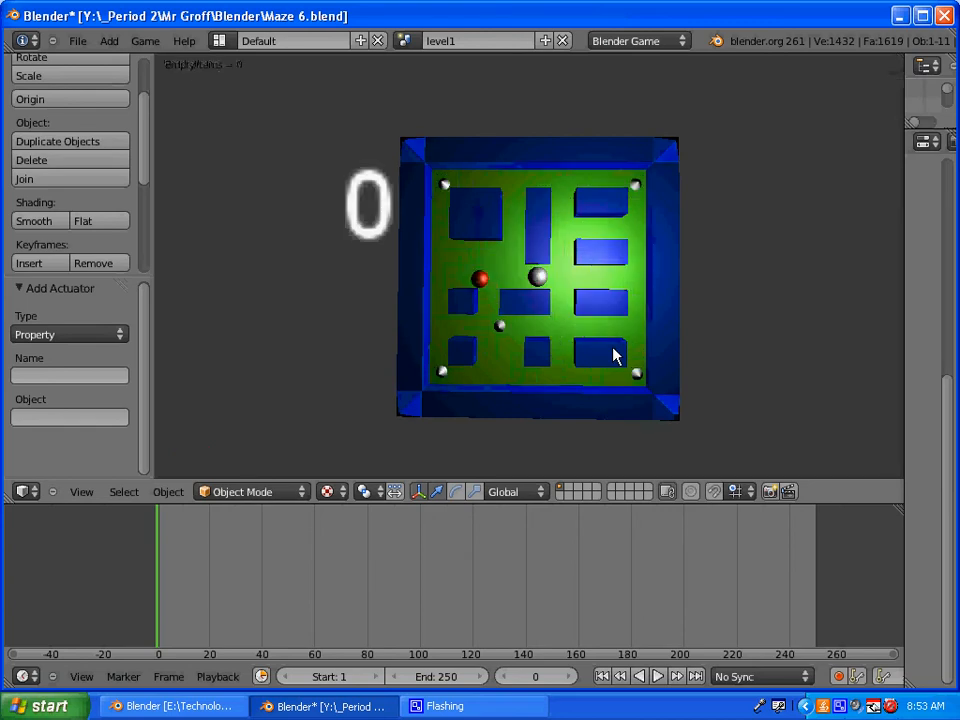
key(Up)
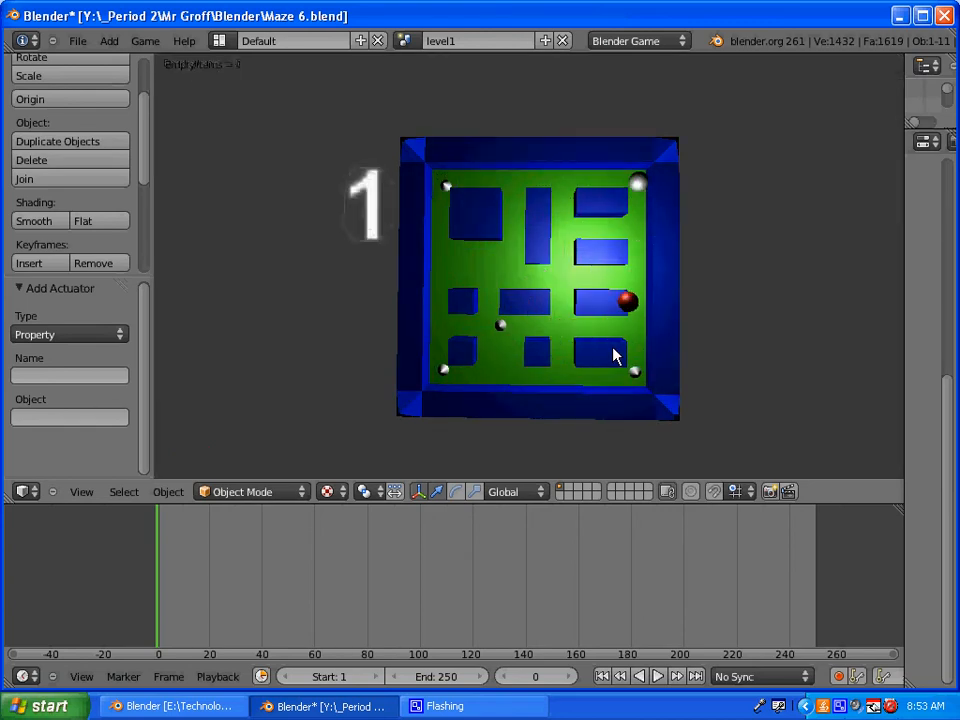
key(Down)
key(Up)
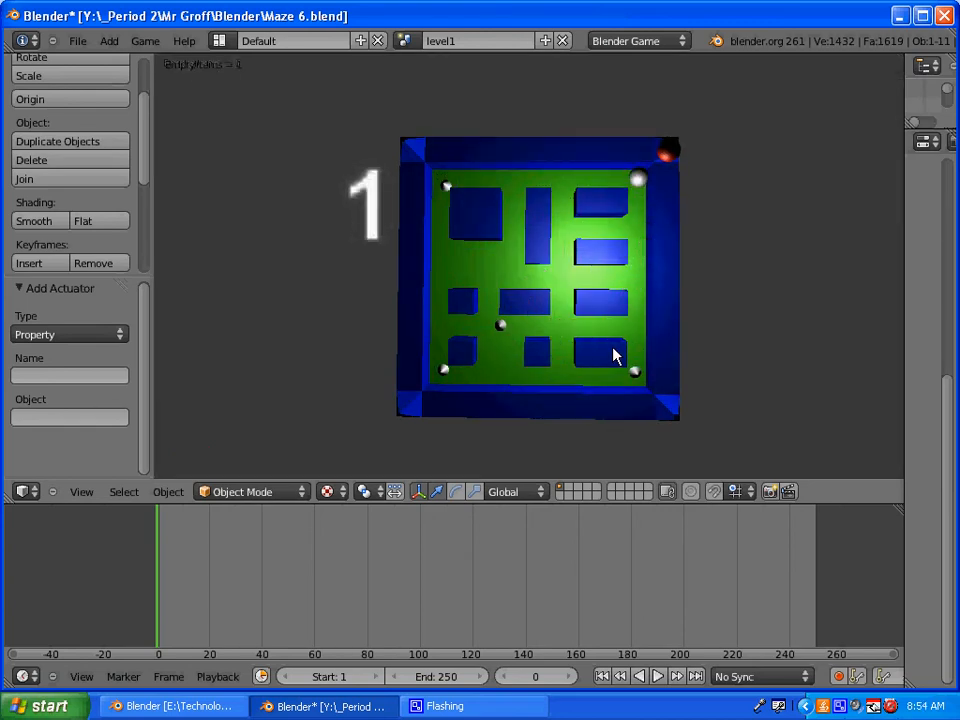
key(Left)
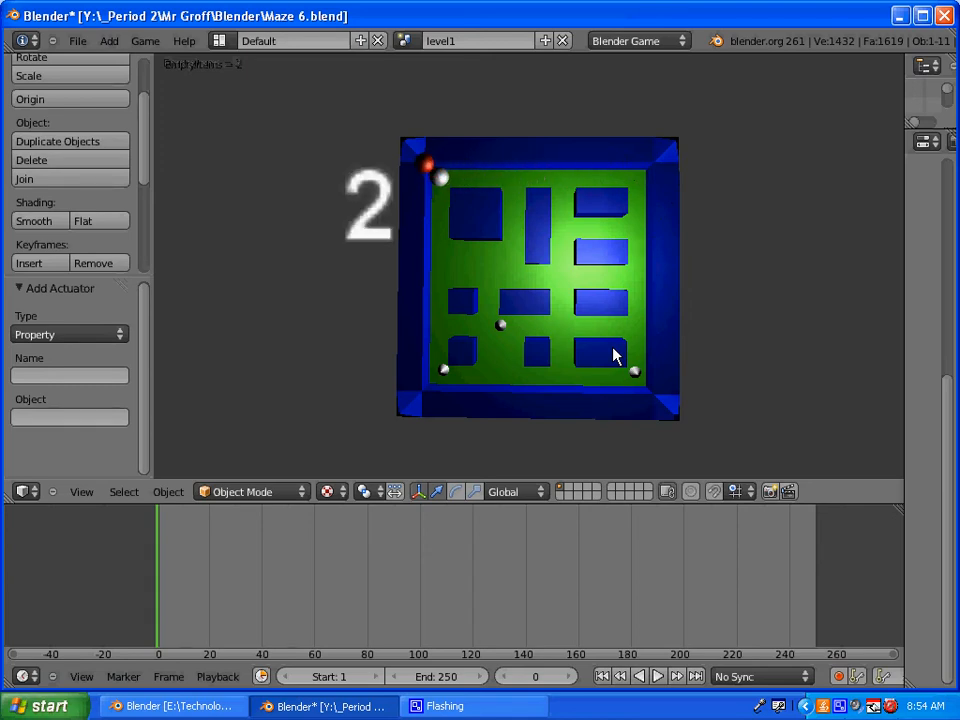
key(Right)
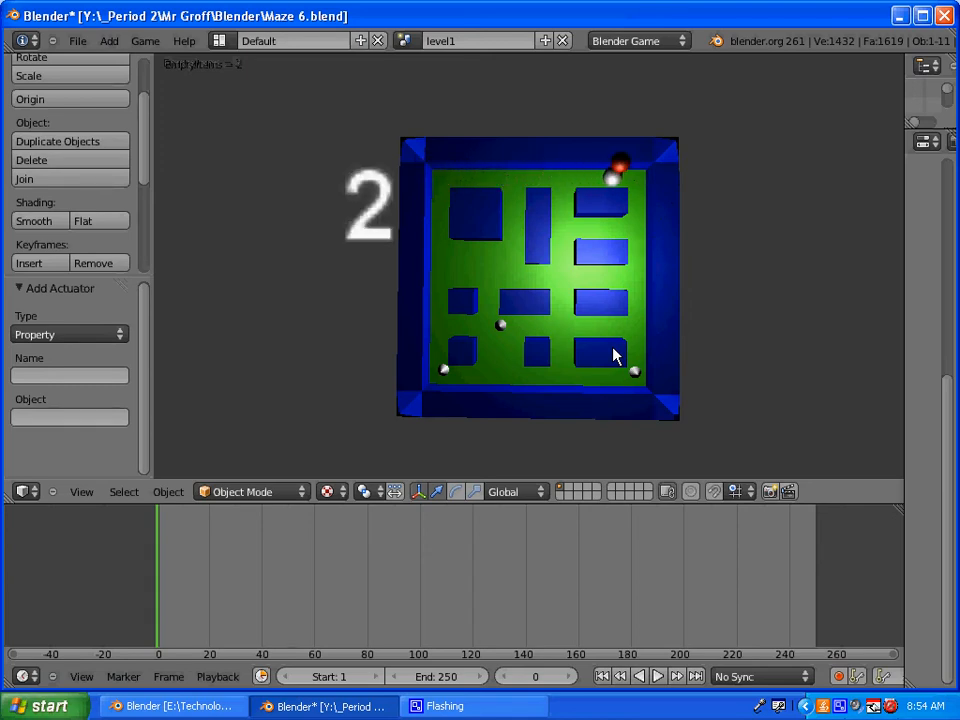
key(Left)
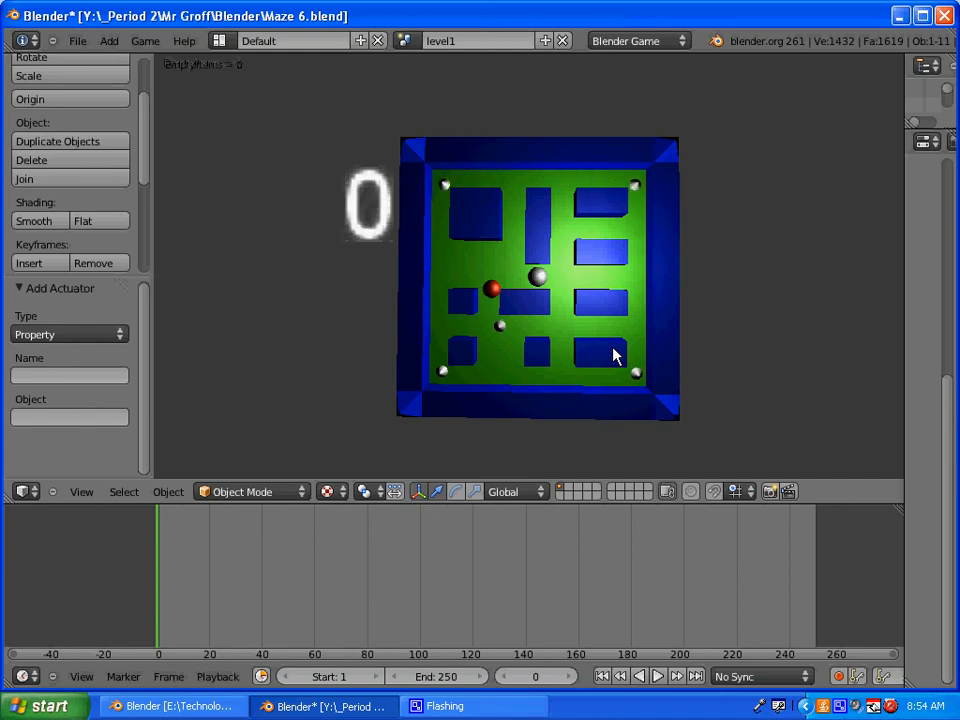
key(Right)
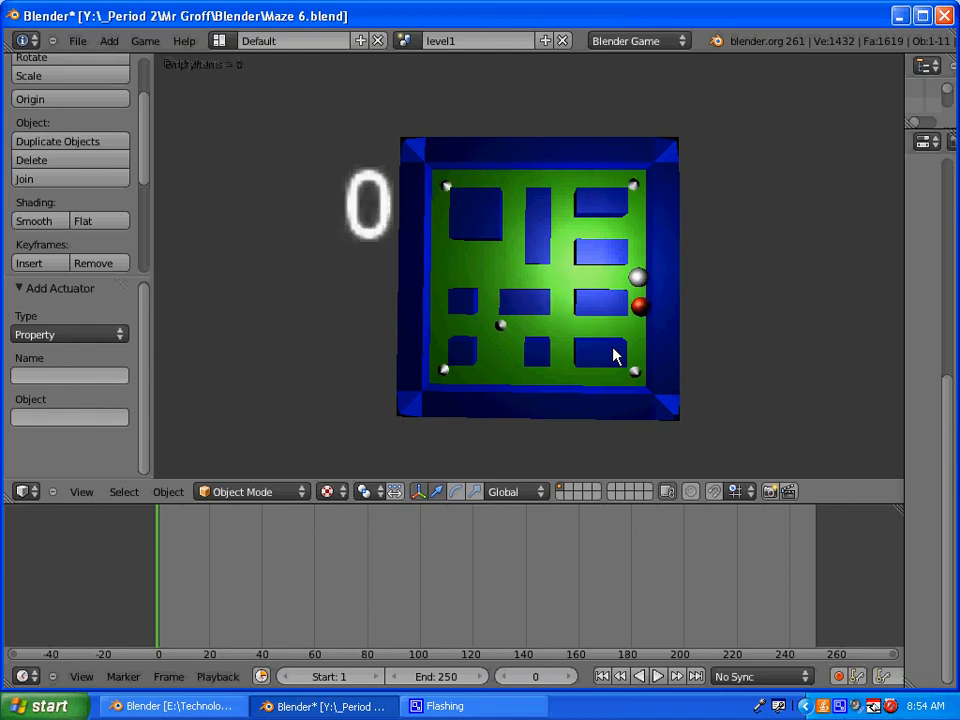
key(Left)
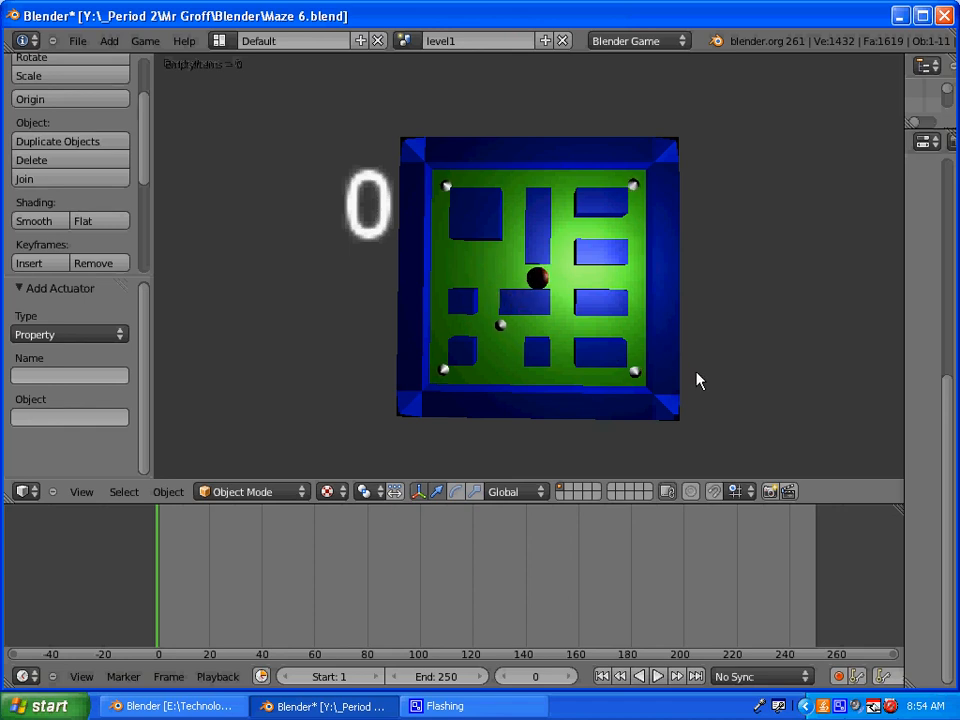
key(Escape)
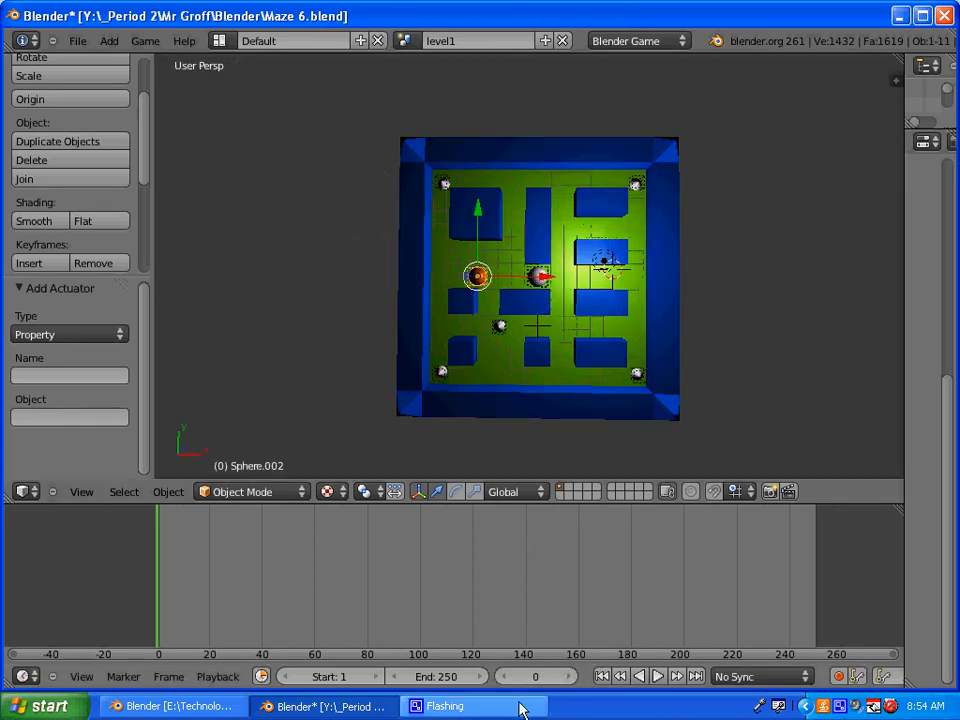